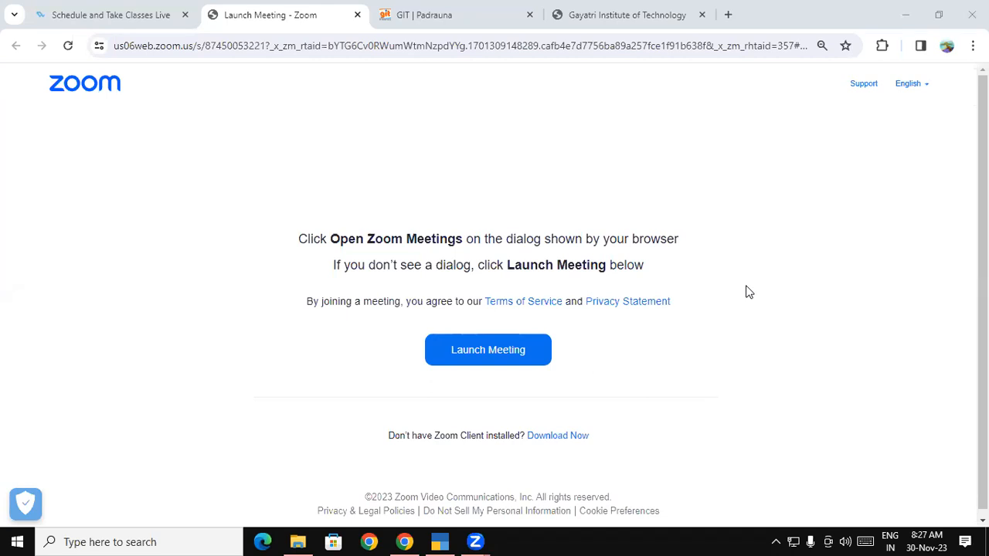
- Open the Tally Prime Basic Accounting PDF and examine the Receipt Voucher definition and the first example about investing capital
left_click(600, 14)
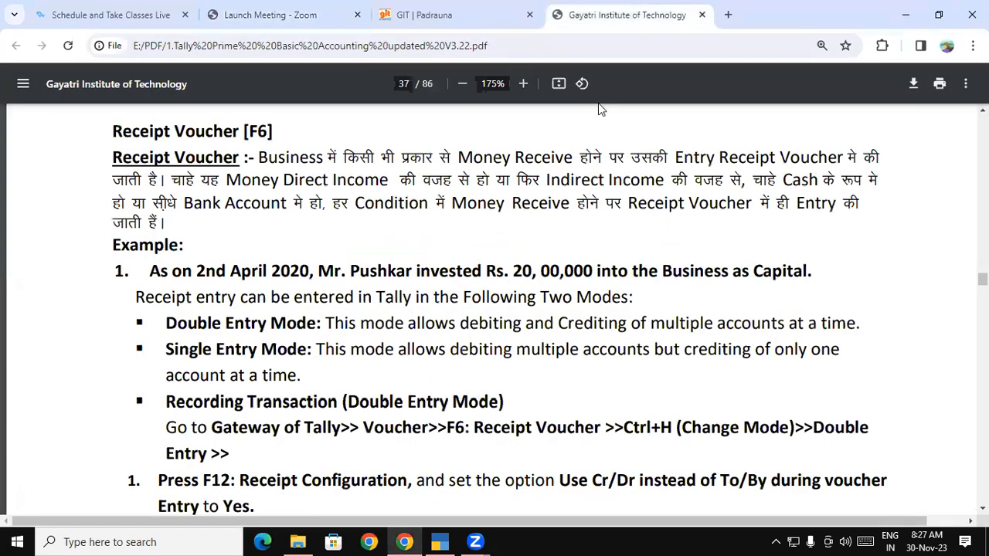
left_click_drag(116, 131, 224, 131)
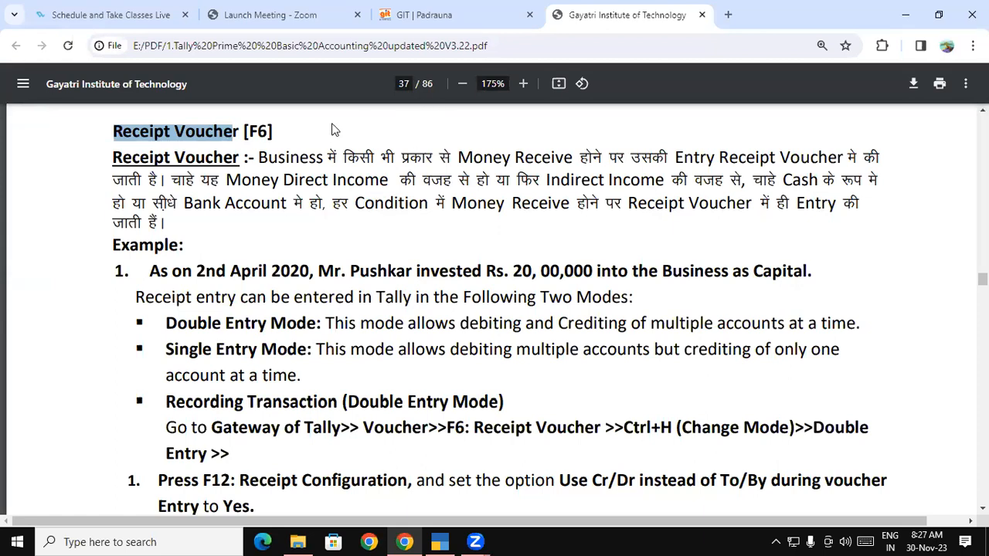
left_click(166, 159)
left_click_drag(141, 159, 160, 179)
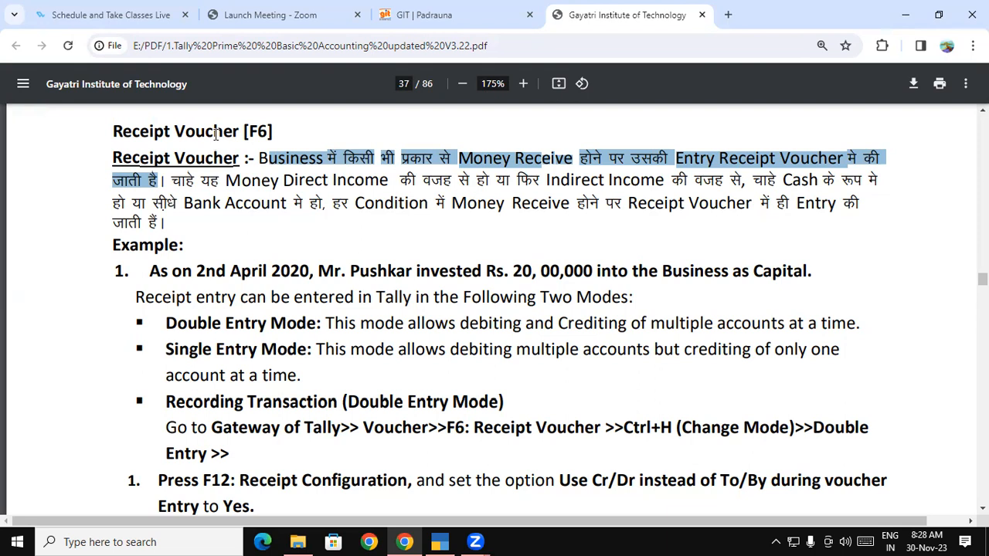
left_click_drag(150, 270, 318, 272)
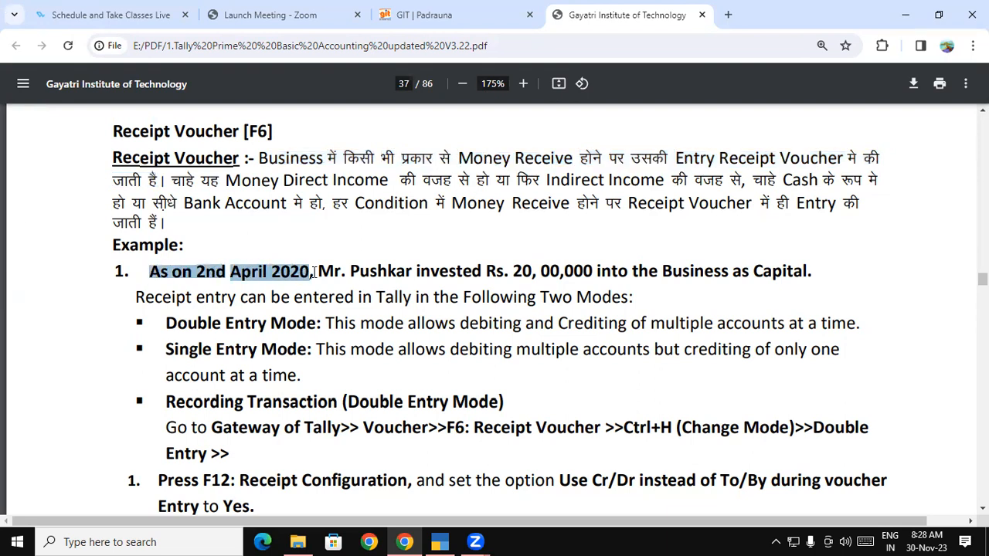
left_click(403, 277)
left_click_drag(404, 277, 775, 258)
left_click(489, 272)
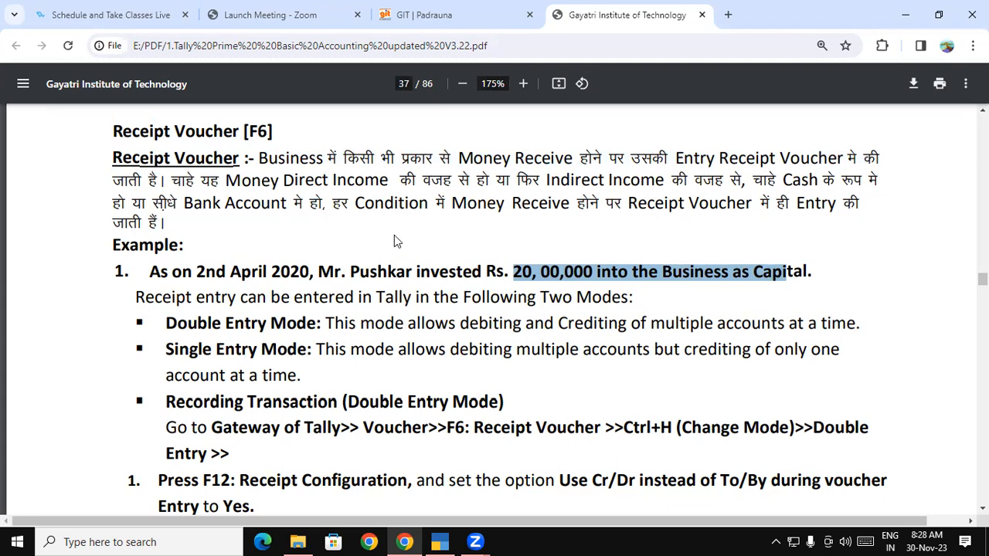
left_click(516, 278)
- Handwrite red ink notes for capital and cash beside the first receipt example, and clear the ink
left_click(517, 486)
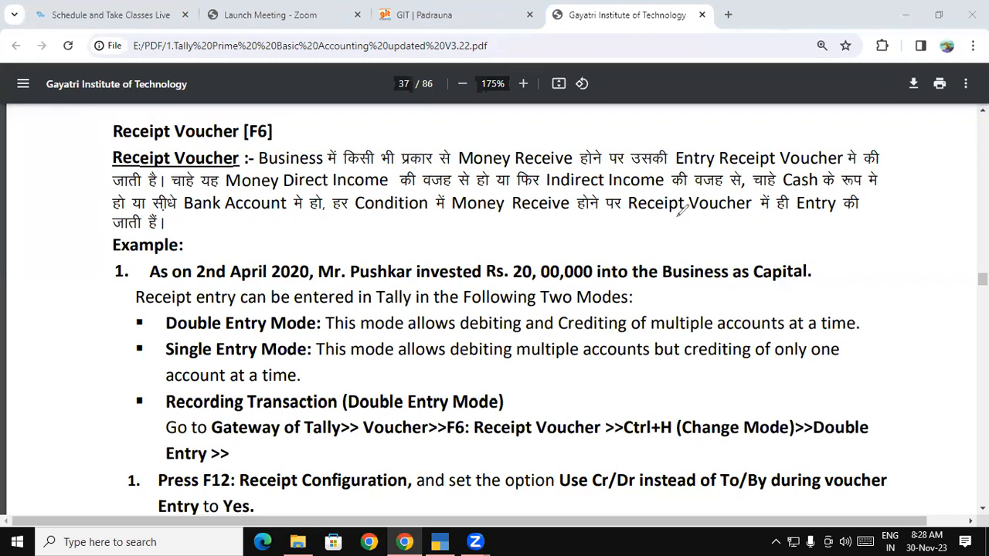
left_click_drag(686, 218, 701, 247)
left_click_drag(712, 228, 726, 243)
mouse_move(731, 211)
left_mouse_down()
mouse_move(744, 211)
mouse_move(742, 226)
left_mouse_up()
left_click_drag(755, 215, 762, 229)
left_click(749, 204)
mouse_move(705, 264)
left_mouse_down()
mouse_move(754, 251)
mouse_move(751, 289)
mouse_move(708, 305)
mouse_move(726, 314)
left_mouse_up()
left_click_drag(773, 276, 763, 298)
mouse_move(779, 255)
left_mouse_down()
mouse_move(792, 299)
mouse_move(726, 348)
left_mouse_up()
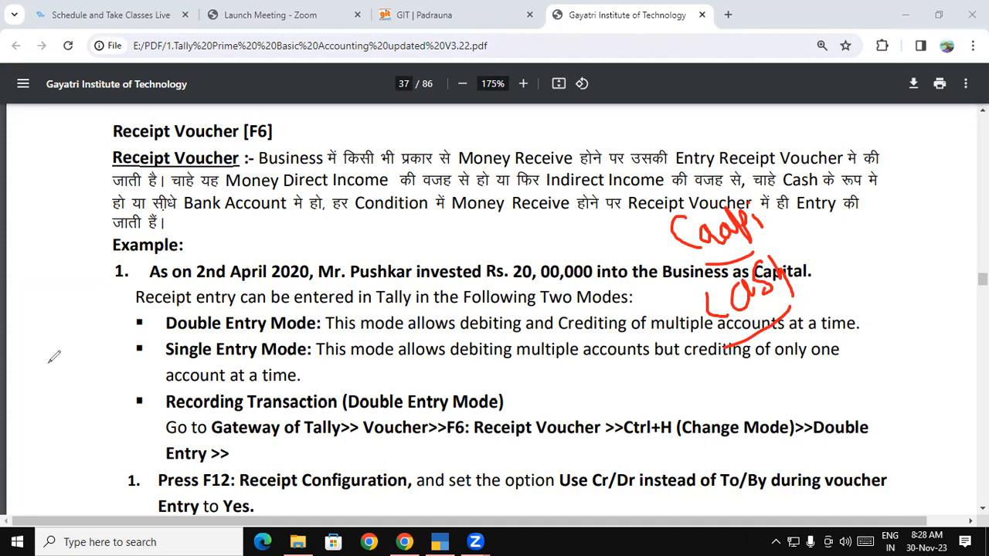
key("Escape")
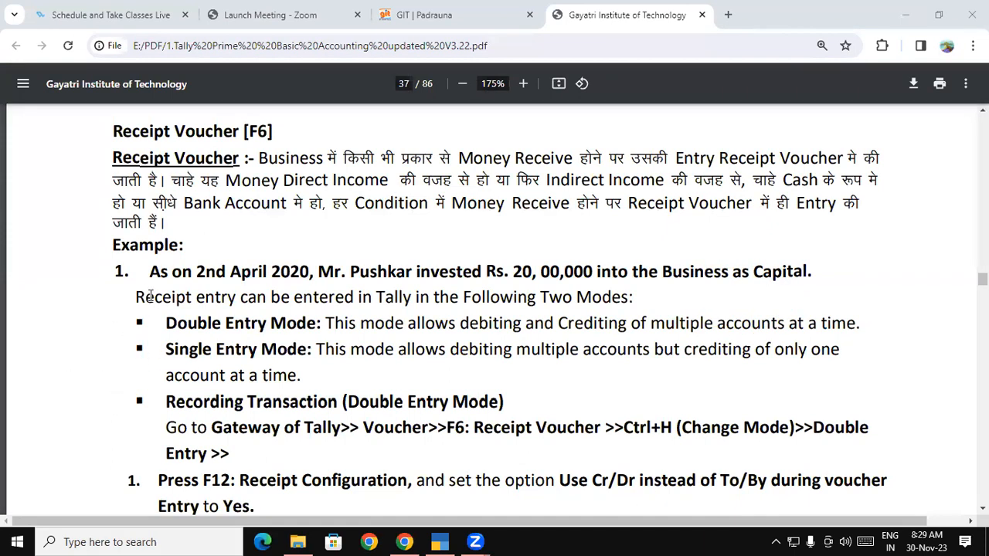
- Examine the descriptions of Double Entry Mode and Single Entry Mode for receipt entries
left_click_drag(135, 298, 612, 300)
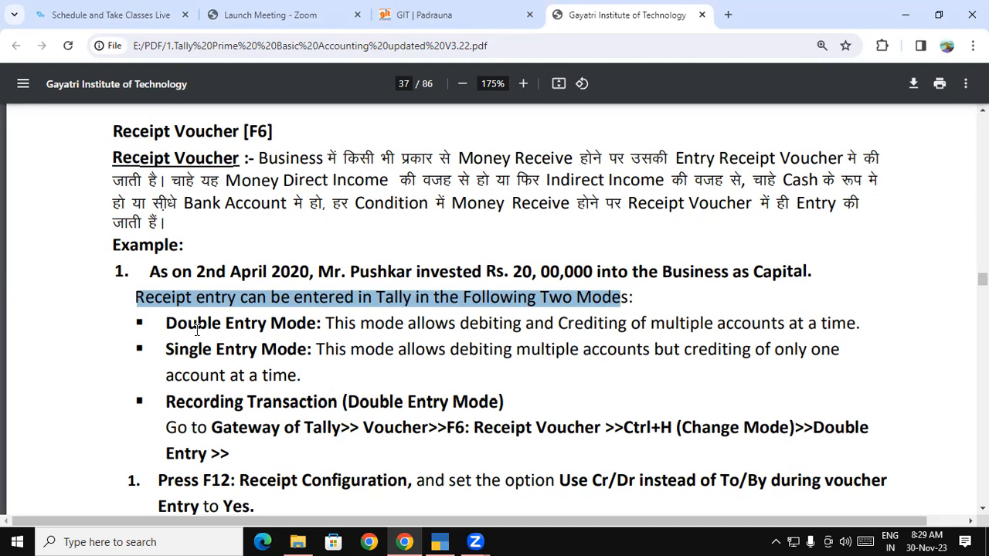
left_click_drag(168, 323, 314, 324)
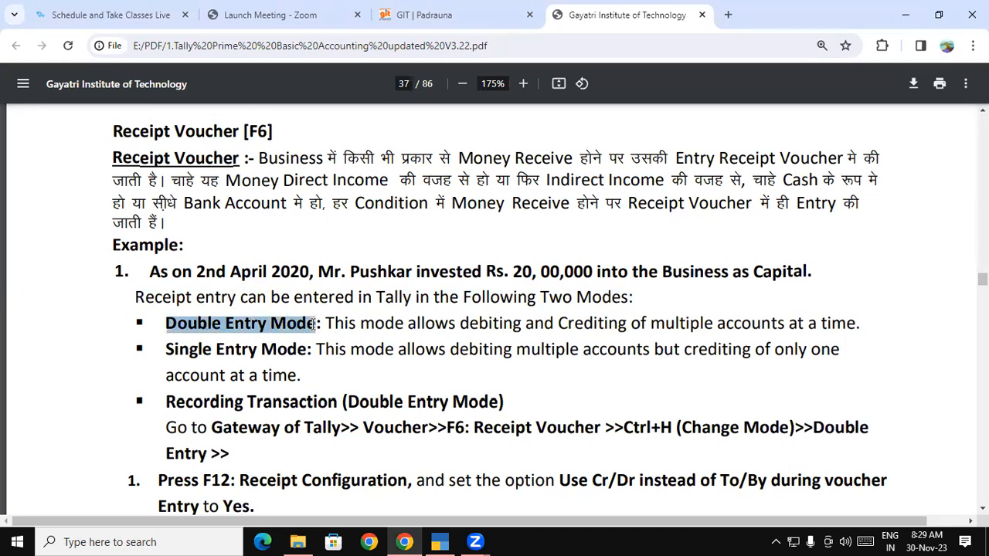
left_click_drag(166, 350, 307, 352)
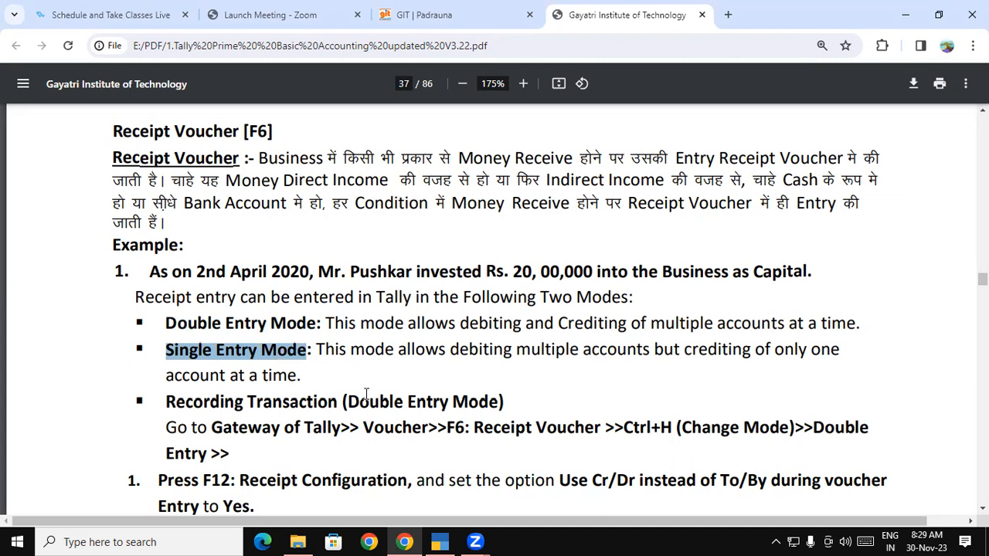
left_click(357, 331)
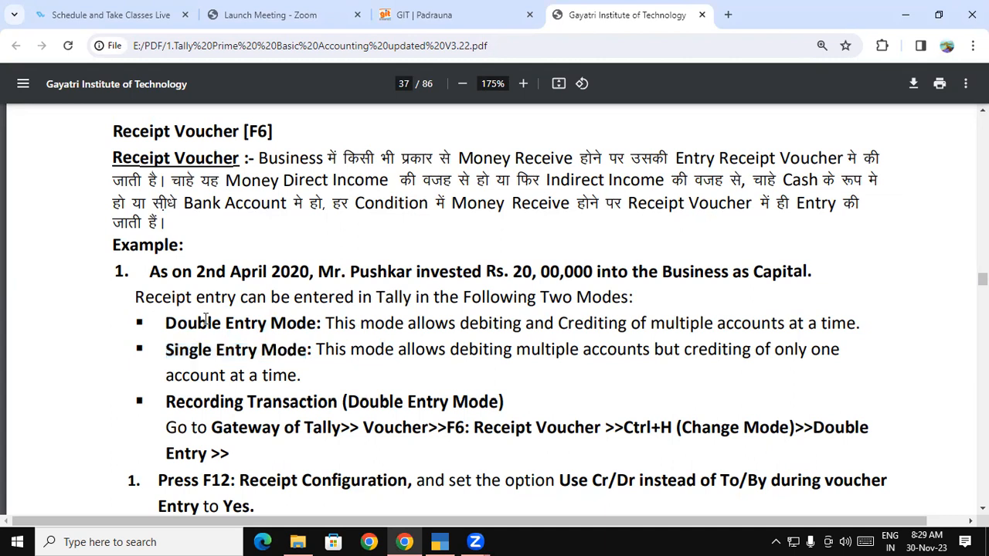
left_click_drag(170, 323, 833, 335)
left_click(351, 325)
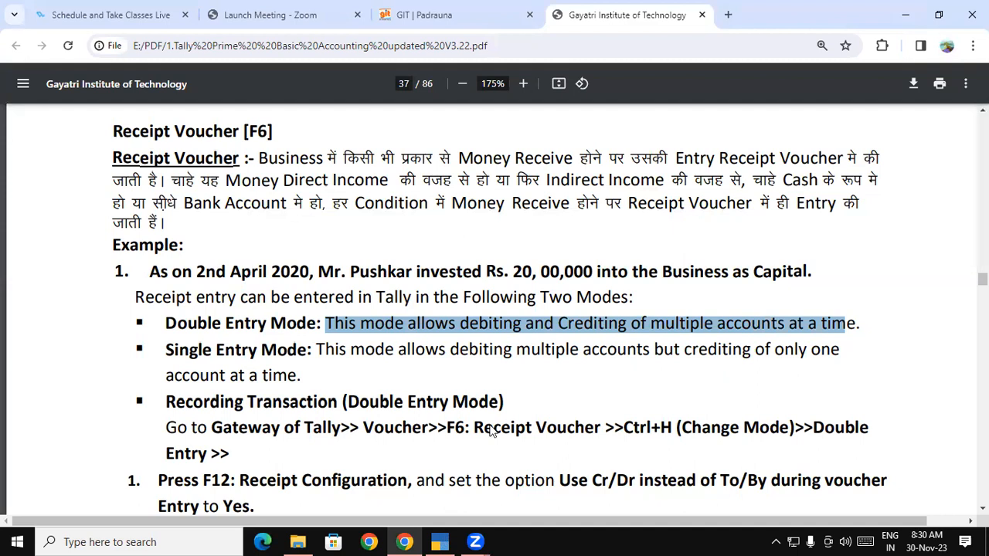
- Switch to TallyPrime and open the company Gayatri Computer Ltd from the TALLY 8.4 folder
key("alt+Tab")
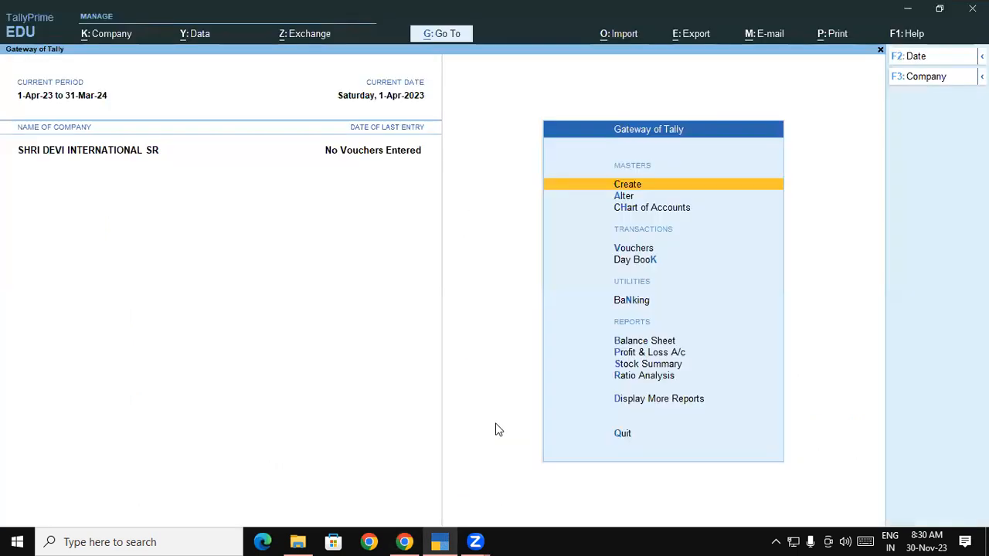
left_click(90, 36)
left_click(111, 111)
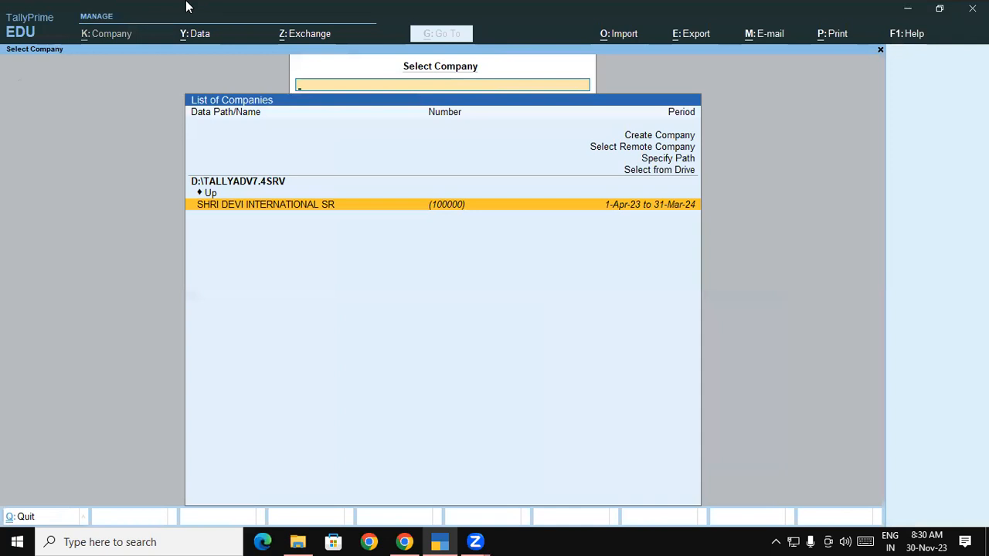
key("Up")
key("Return")
key("Down")
key("Down")
key("Down")
key("Down")
key("Down")
key("Down")
key("Down")
key("Down")
key("Down")
key("Down")
key("Down")
key("Down")
key("Down")
key("Down")
key("Down")
key("Down")
key("Down")
key("Down")
key("Down")
key("Down")
key("Down")
key("Down")
key("Down")
key("Down")
key("Down")
key("Down")
key("Down")
key("Down")
key("Down")
key("Down")
key("Down")
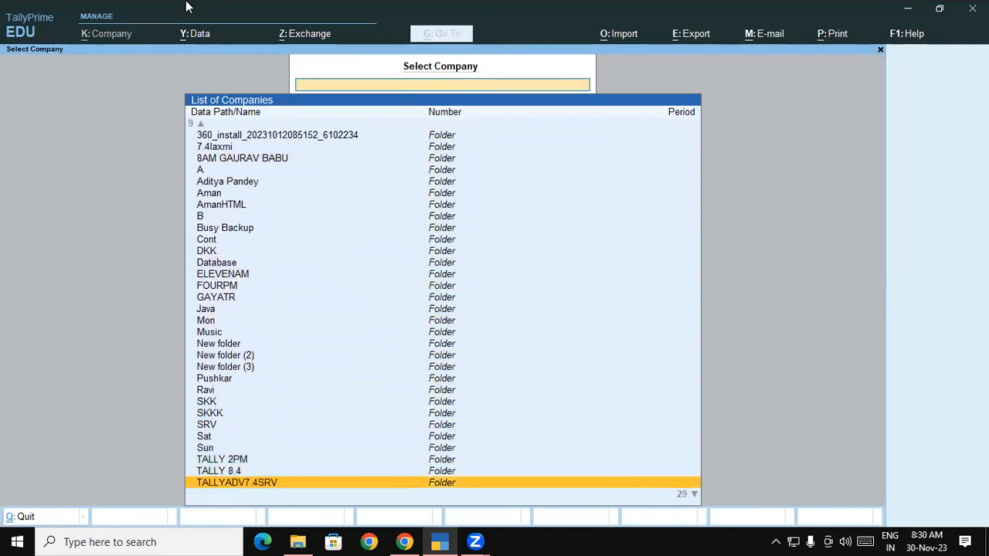
key("Up")
key("Return")
key("Return")
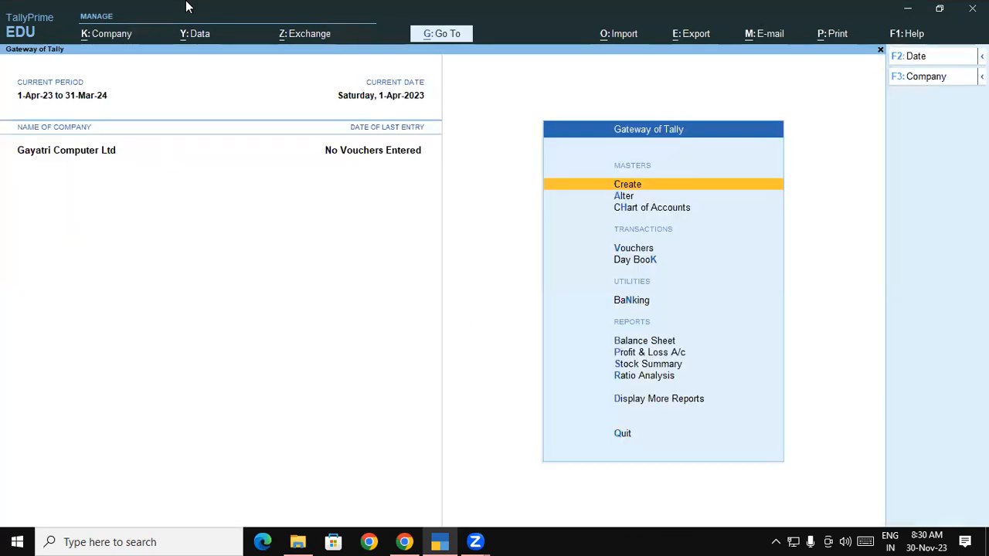
- Start a new accounting voucher and change its type to Receipt
key("Down")
key("Down")
key("Down")
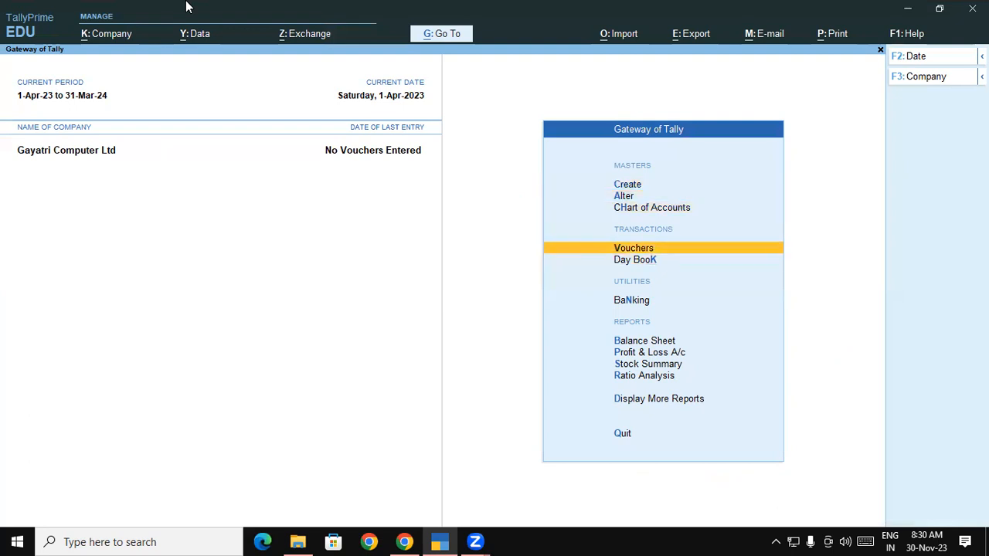
key("Return")
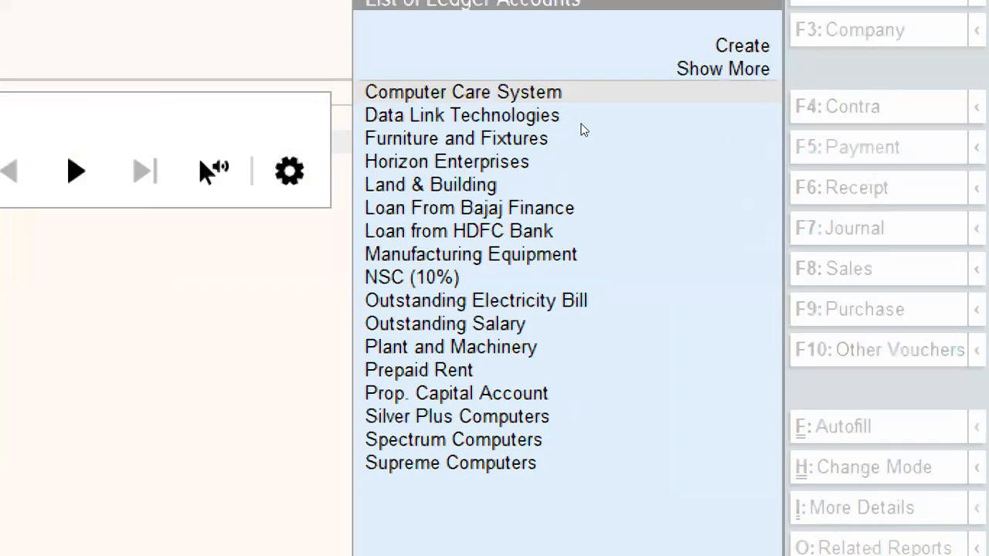
left_click(791, 149)
type("l")
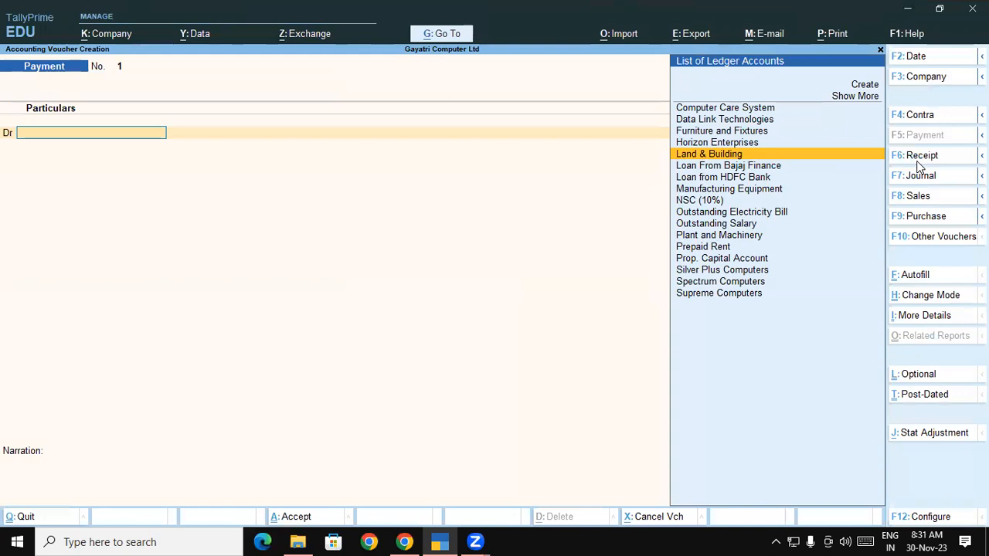
left_click(848, 193)
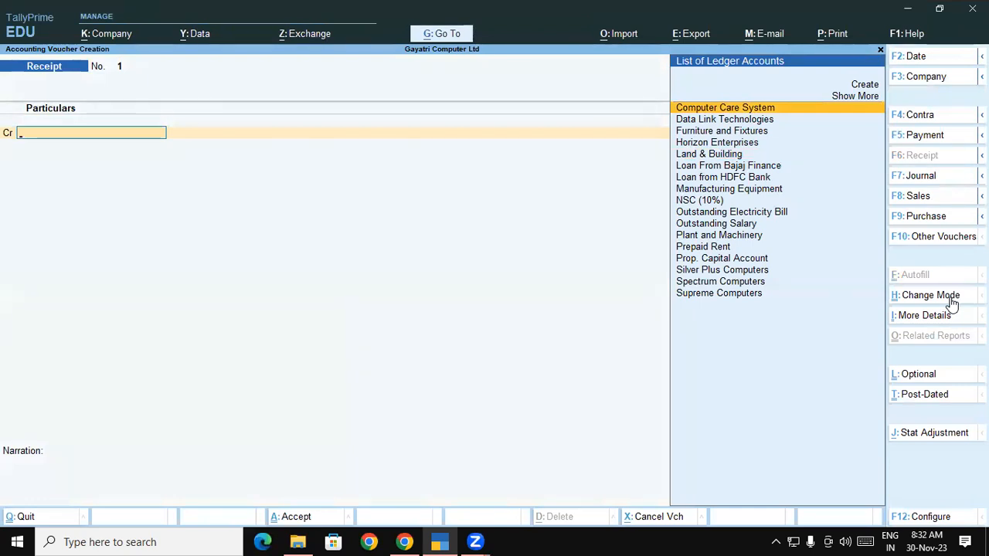
- Set the receipt voucher's mode to Double Entry
key("ctrl")
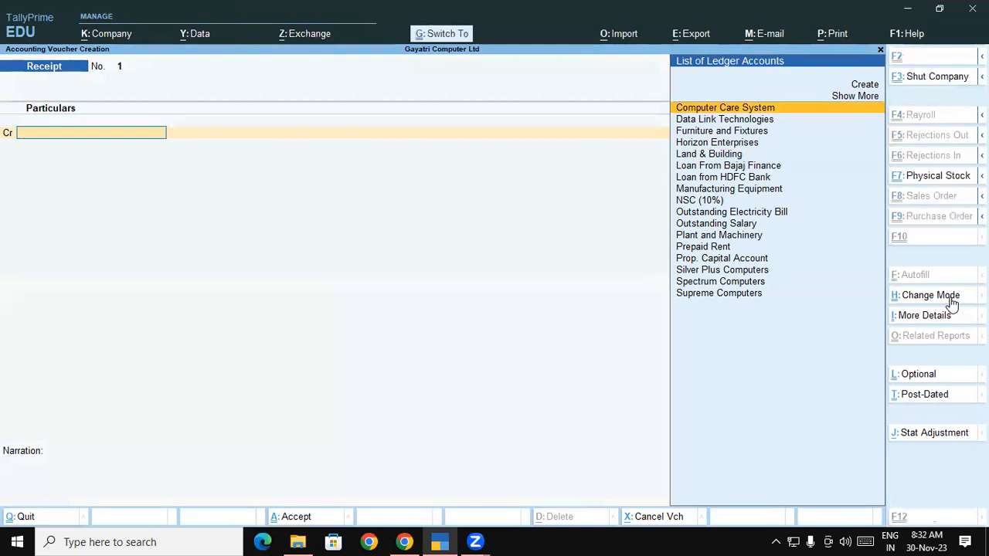
key("ctrl+h")
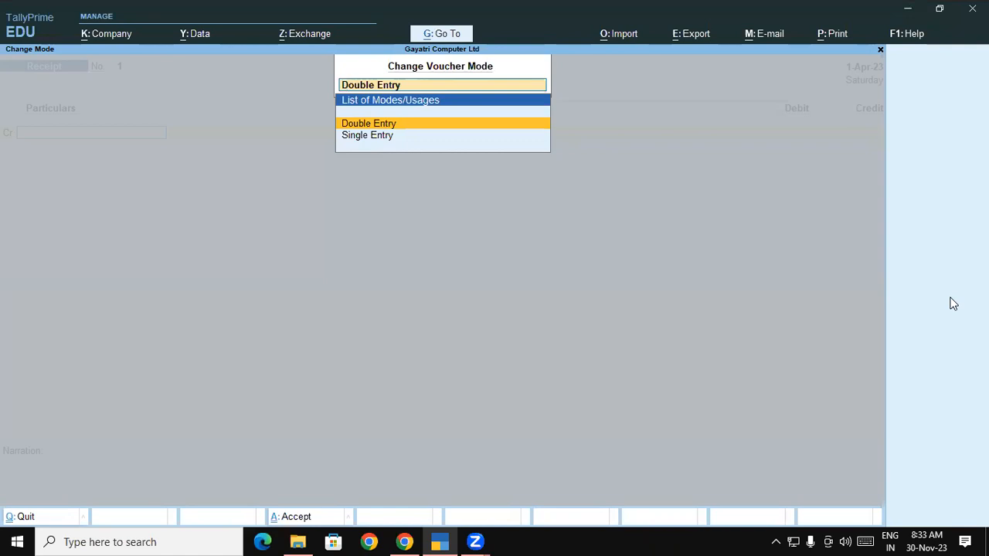
key("Return")
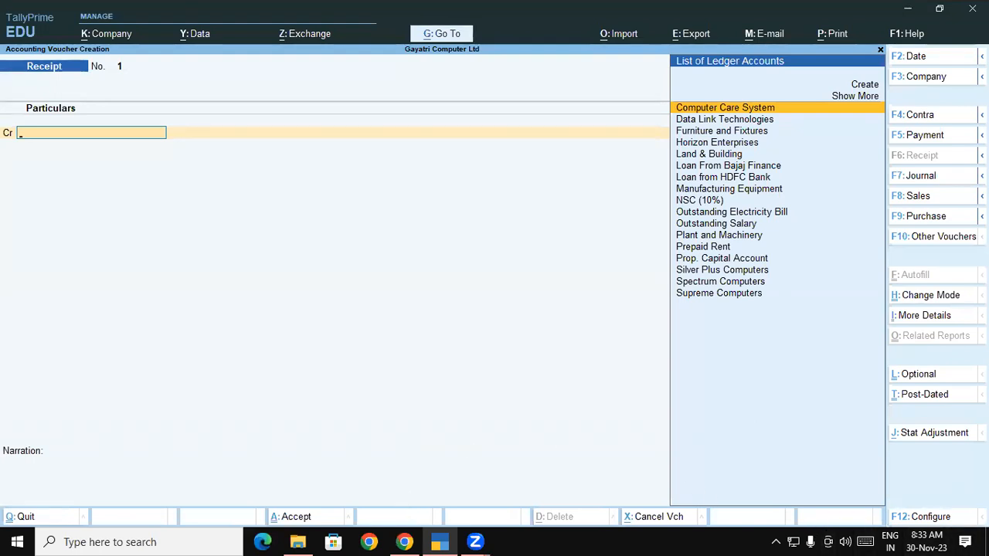
- Return to the PDF in Chrome and examine the Receipt Configuration instruction about using Cr/Dr instead of To/By
left_click(404, 542)
scroll(159, 225, "down", 3)
left_click_drag(158, 226, 553, 229)
left_click_drag(558, 229, 835, 229)
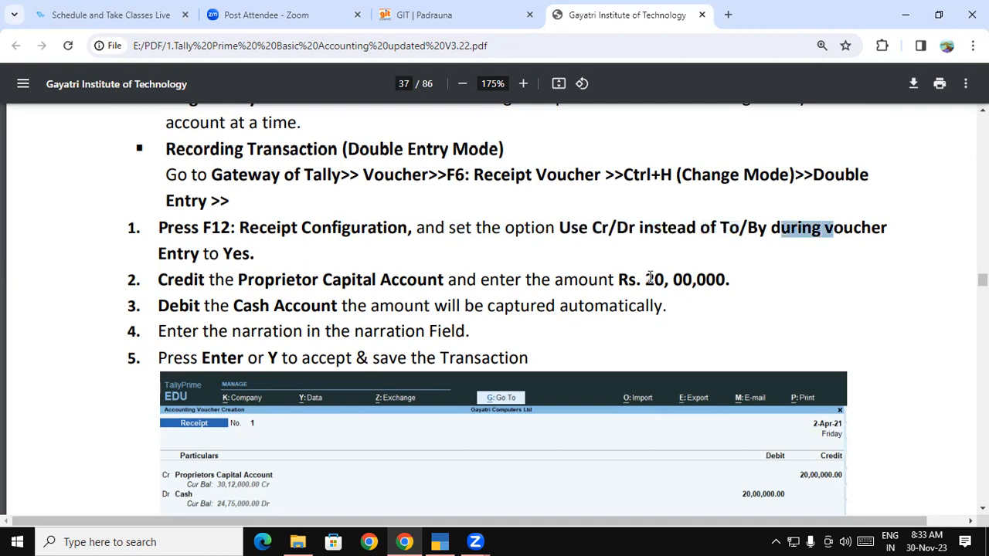
double_click(167, 255)
left_click_drag(224, 253, 251, 254)
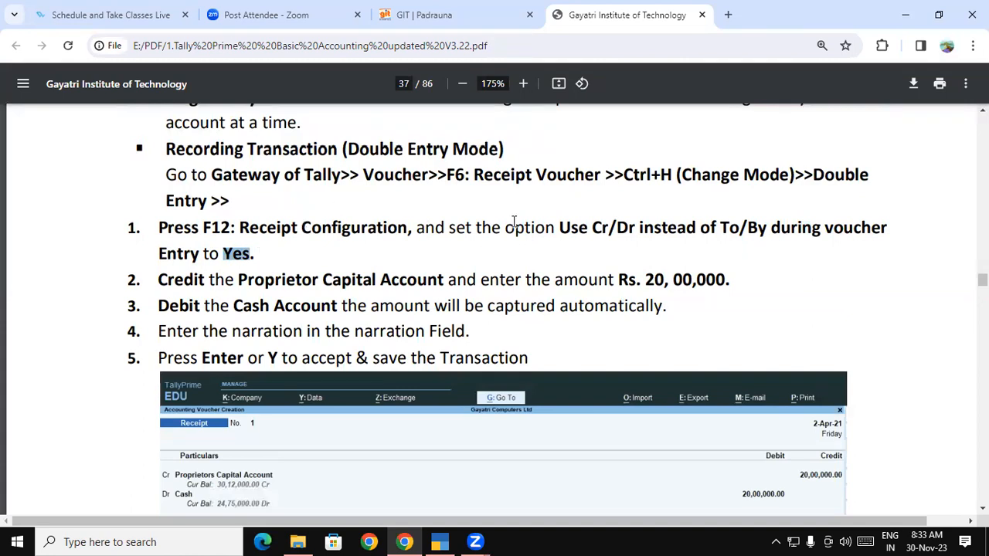
left_click_drag(343, 227, 544, 226)
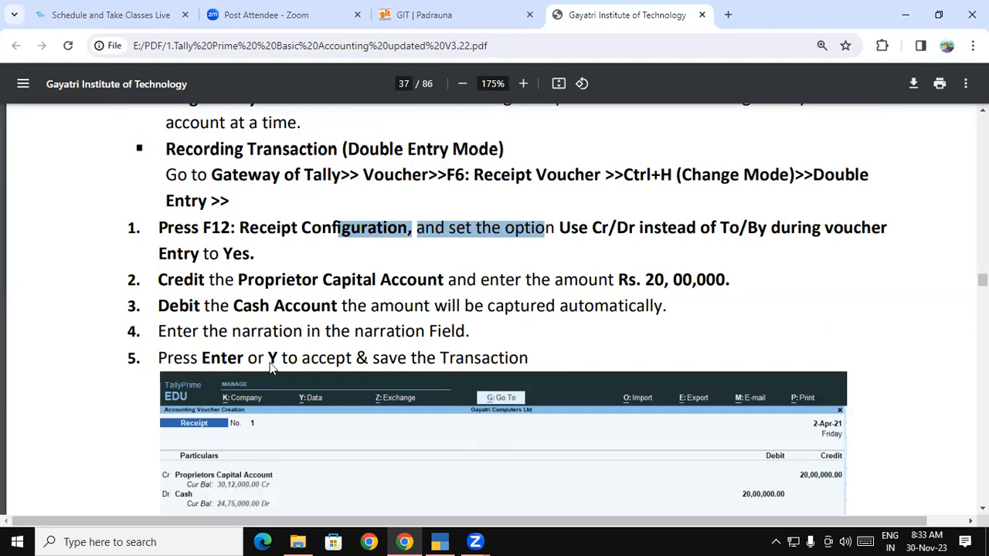
- Switch to TallyPrime and set Use Cr/Dr instead of To/By during voucher entry to No
key("alt+Tab")
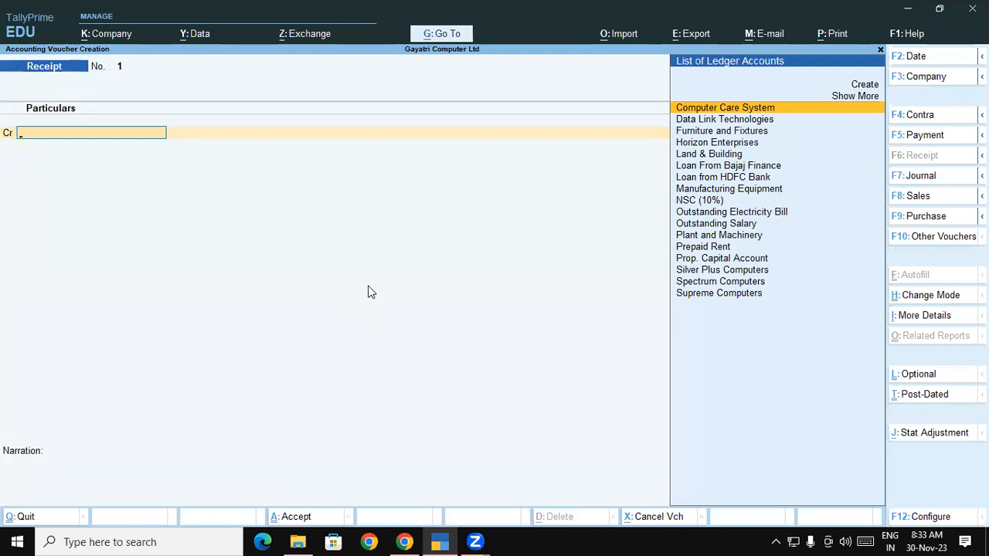
left_click(917, 518)
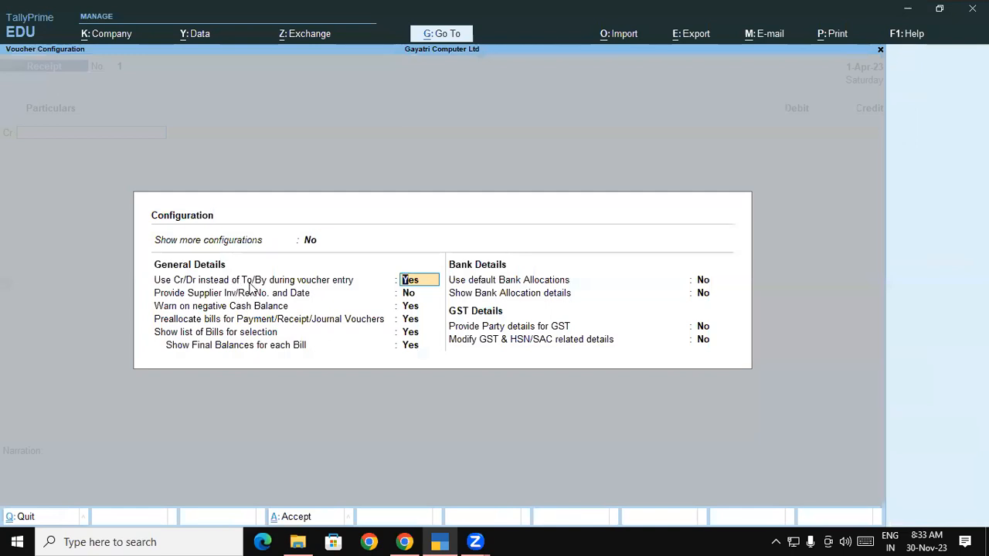
key("n")
key("ctrl")
key("ctrl+a")
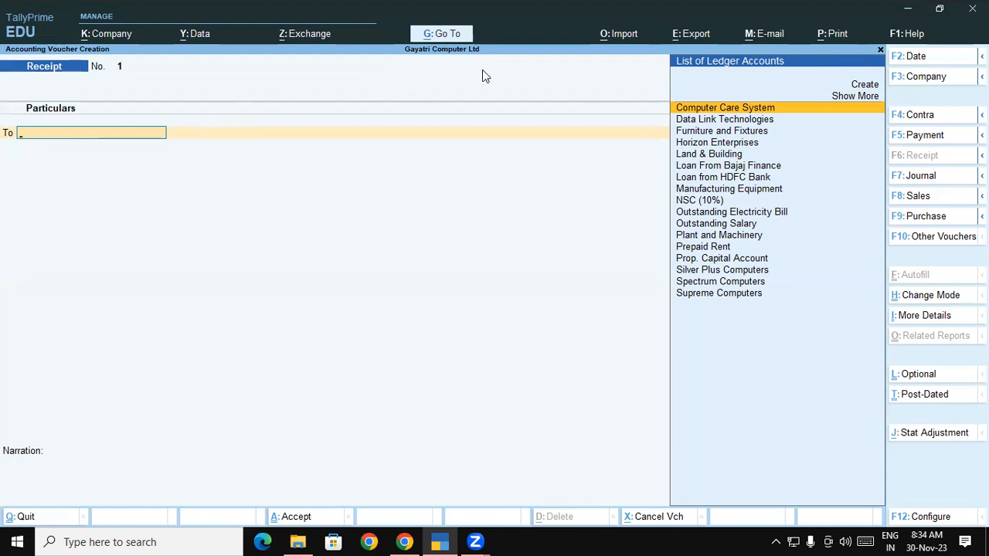
- Set Use Cr/Dr instead of To/By during voucher entry to Yes in the receipt voucher configuration
left_click(925, 519)
key("y")
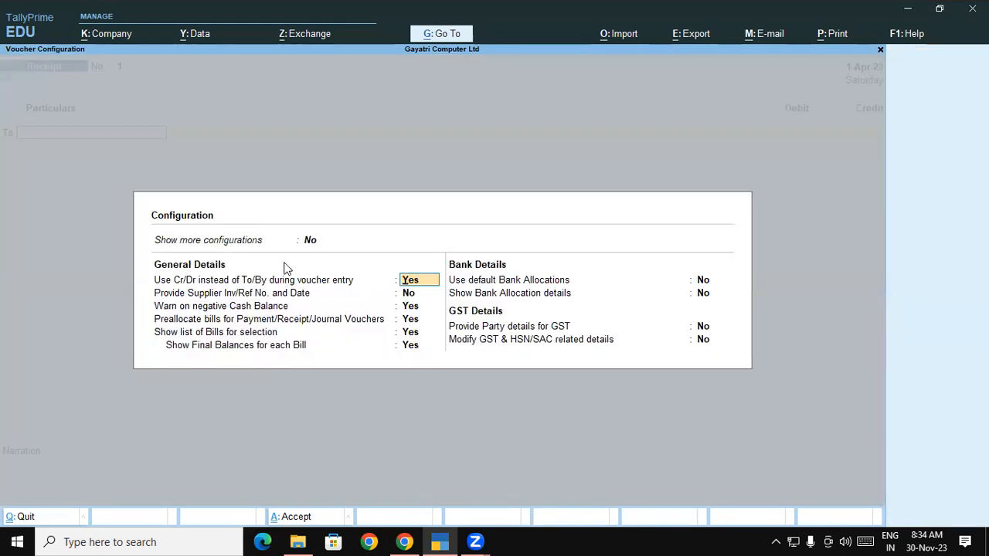
key("ctrl+a")
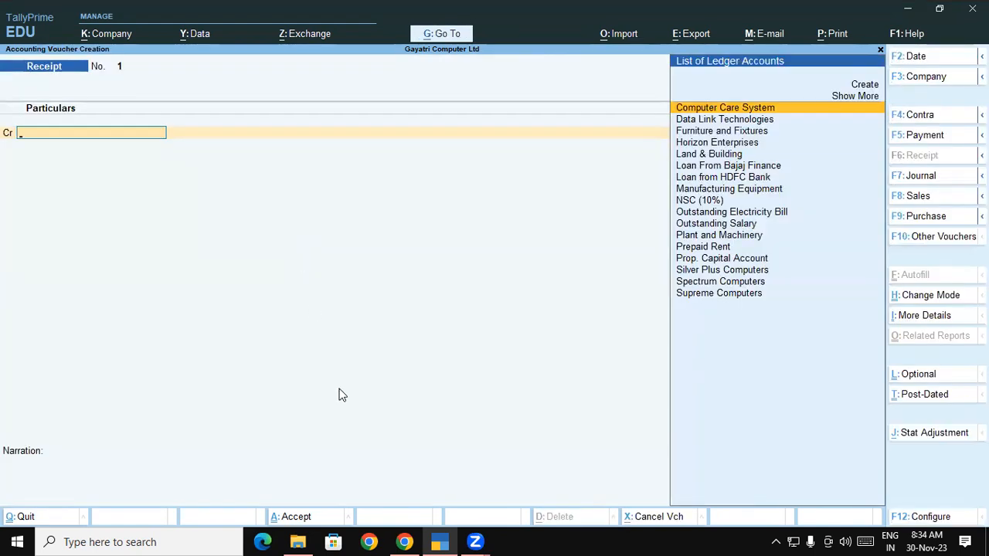
- Switch to the PDF in Chrome and examine the instructions for crediting the Proprietor Capital Account and debiting the Cash Account
key("alt+Tab")
scroll(394, 398, "down", 1)
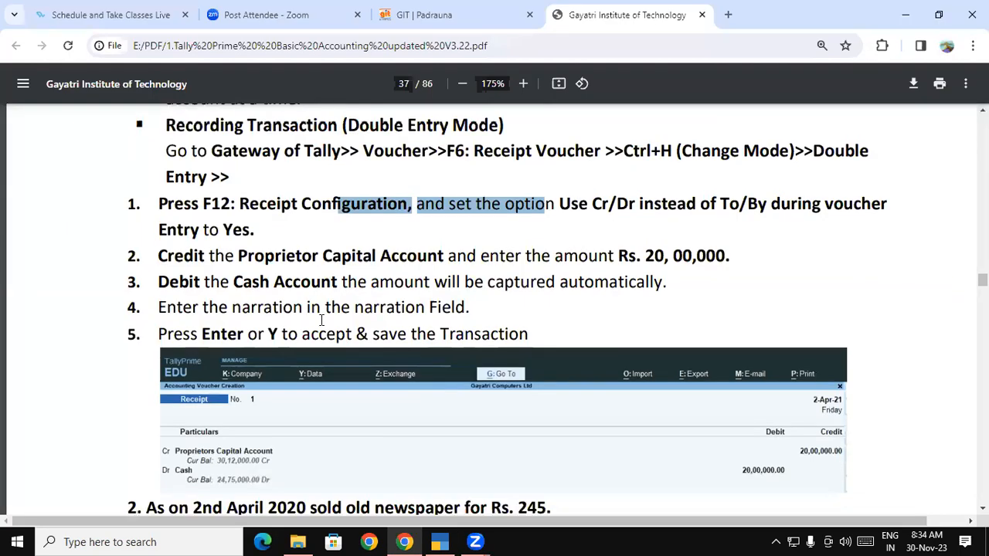
left_click(265, 260)
left_click_drag(158, 256, 777, 252)
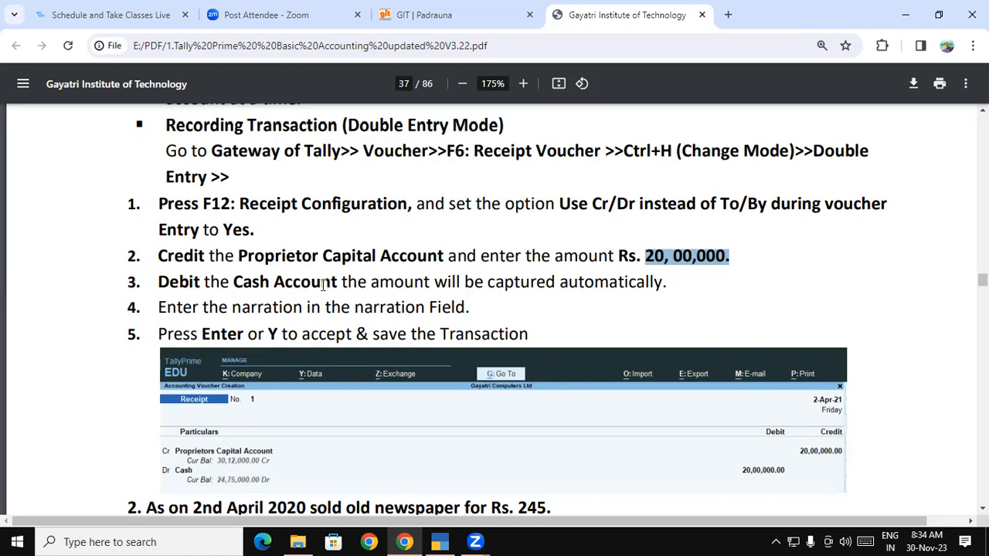
left_click(162, 283)
left_click_drag(209, 283, 658, 283)
left_click(626, 285)
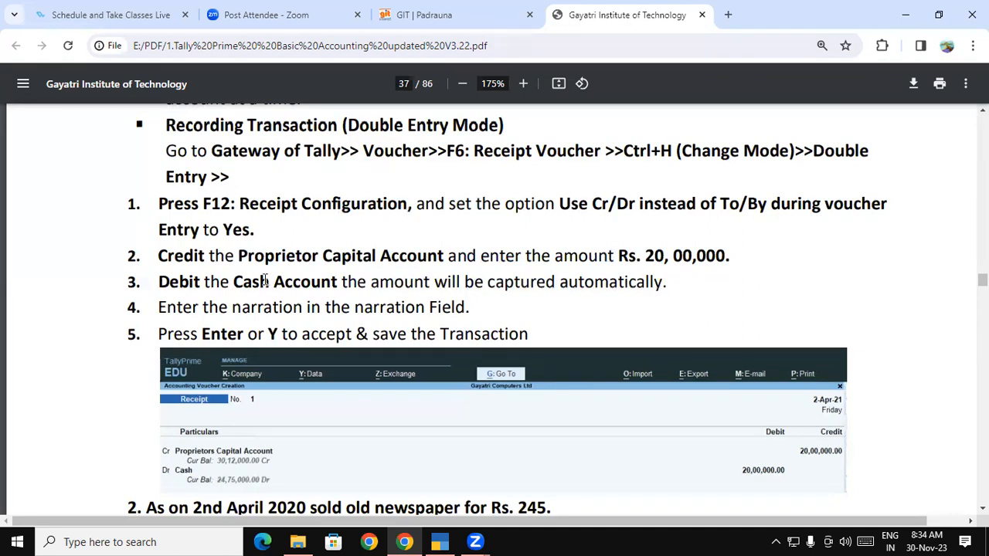
- Examine the PDF instructions on debiting the Cash Account, entering the narration and saving the transaction, plus the Proprietor Capital Account line
left_click_drag(243, 283, 658, 284)
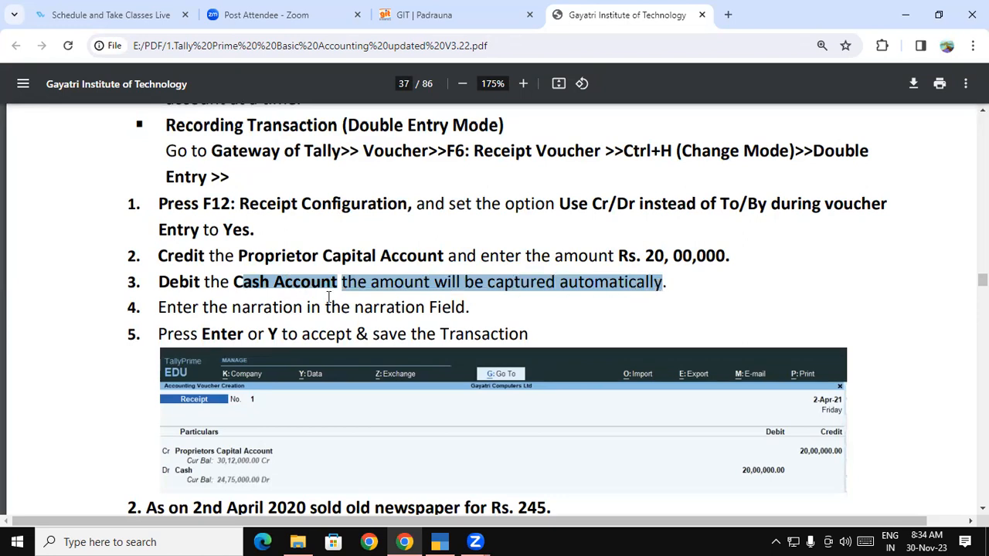
left_click_drag(158, 309, 452, 308)
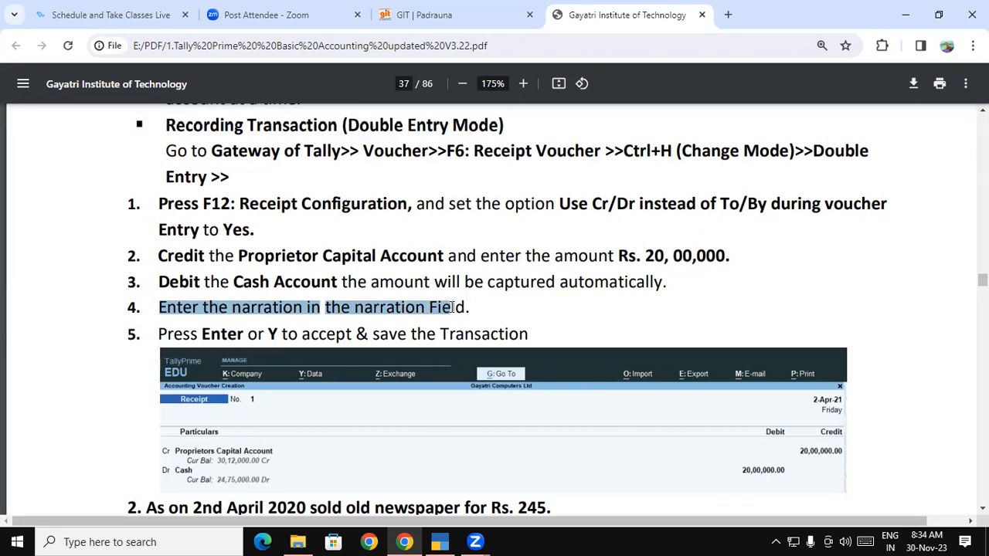
left_click_drag(188, 338, 390, 334)
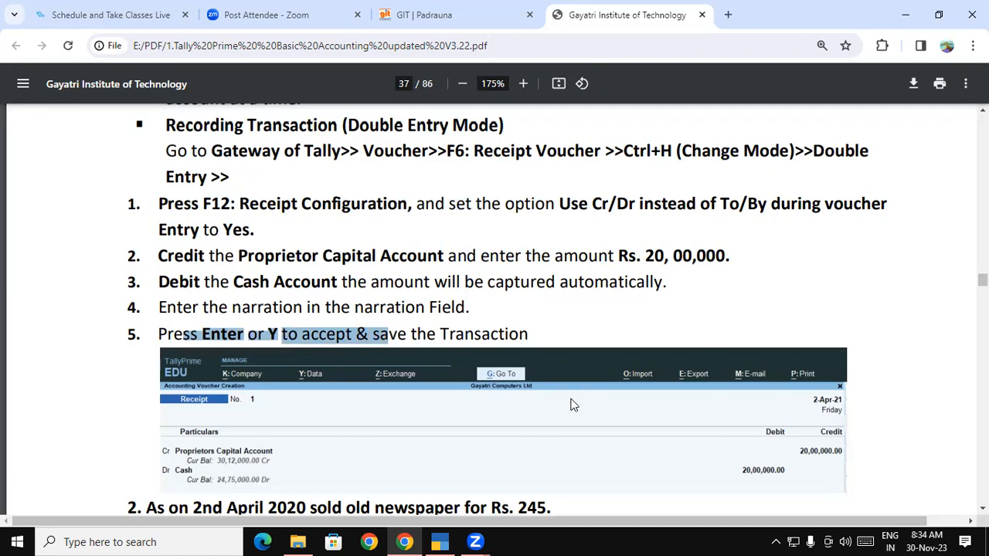
scroll(494, 309, "up", 2)
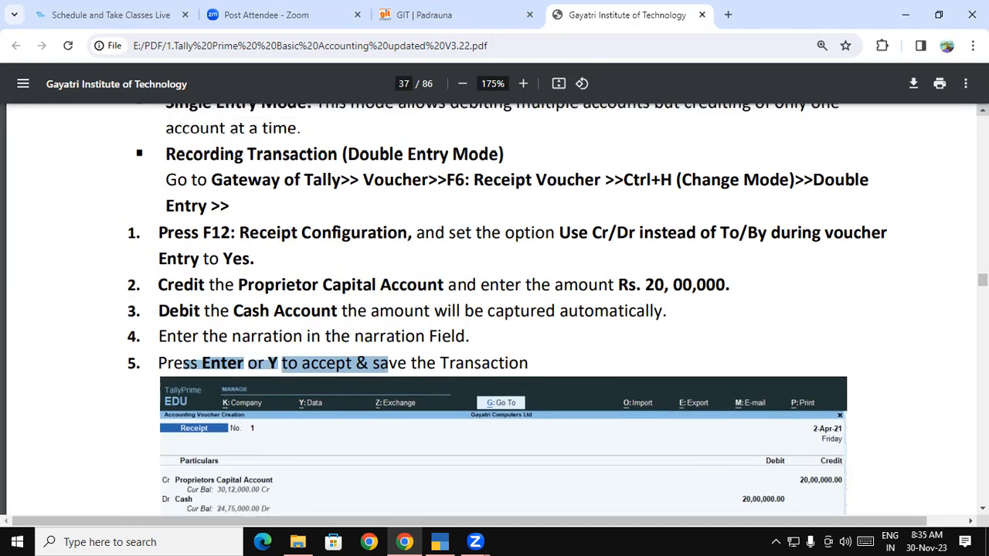
scroll(530, 386, "up", 3)
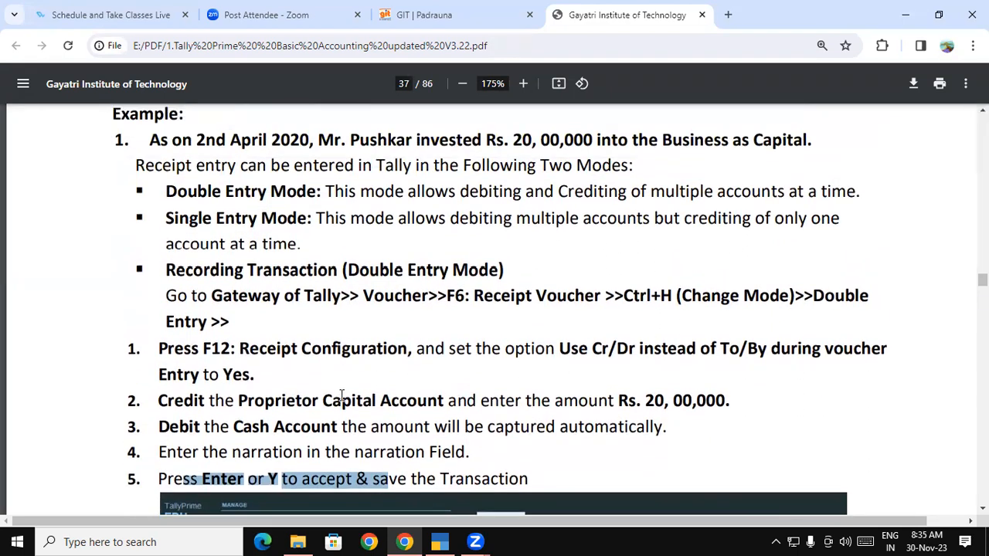
left_click_drag(325, 400, 425, 400)
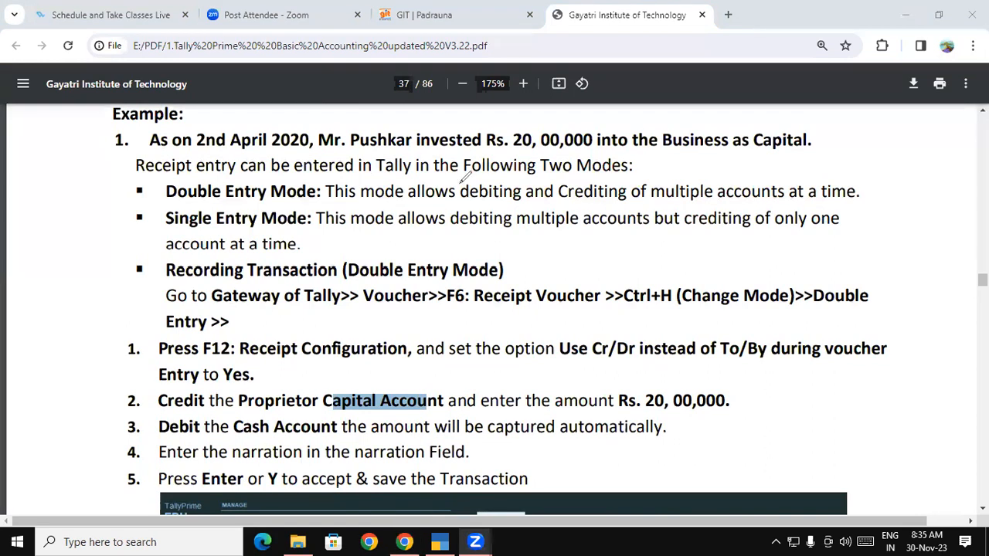
- Handwrite underlined red notes "Capi" and "Cash" over the PDF page and draw an arrow from "Capi" to "Cr"
mouse_move(664, 240)
left_mouse_down()
mouse_move(661, 264)
mouse_move(696, 255)
mouse_move(708, 236)
mouse_move(711, 248)
mouse_move(707, 228)
left_mouse_up()
mouse_move(676, 295)
left_mouse_down()
mouse_move(671, 317)
mouse_move(732, 297)
mouse_move(746, 307)
left_mouse_up()
left_click_drag(662, 330, 710, 331)
left_click_drag(643, 270, 702, 269)
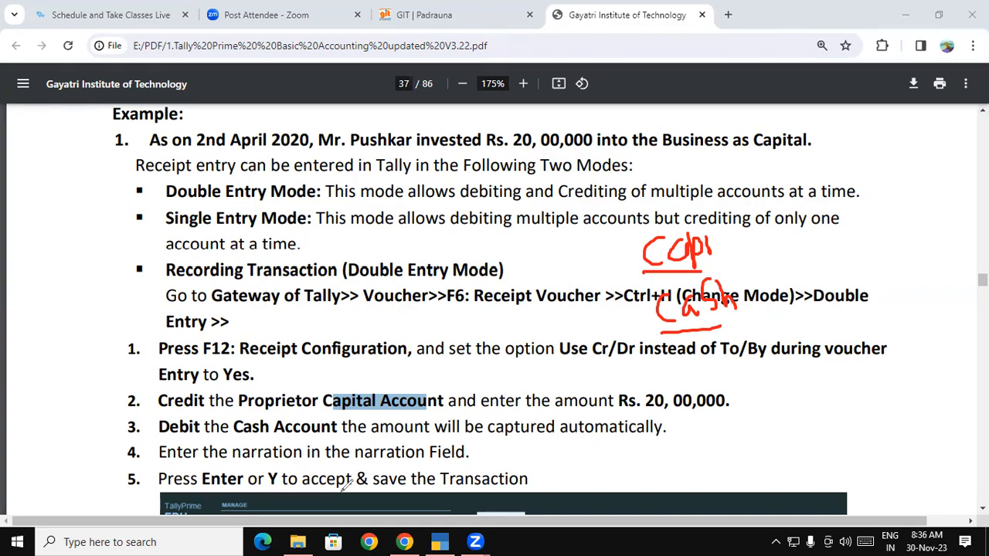
left_click(718, 245)
left_click_drag(716, 246, 759, 249)
mouse_move(801, 230)
left_mouse_down()
mouse_move(799, 257)
mouse_move(844, 235)
left_mouse_up()
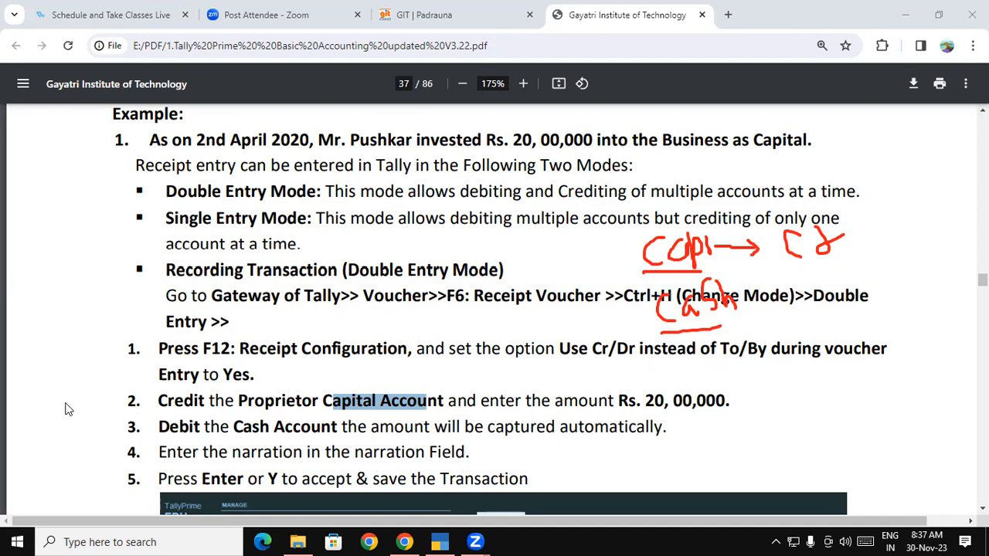
- Examine instructions 2 and 3 on which account to credit and which to debit
left_click(286, 400)
left_click_drag(239, 400, 393, 401)
left_click_drag(159, 400, 235, 396)
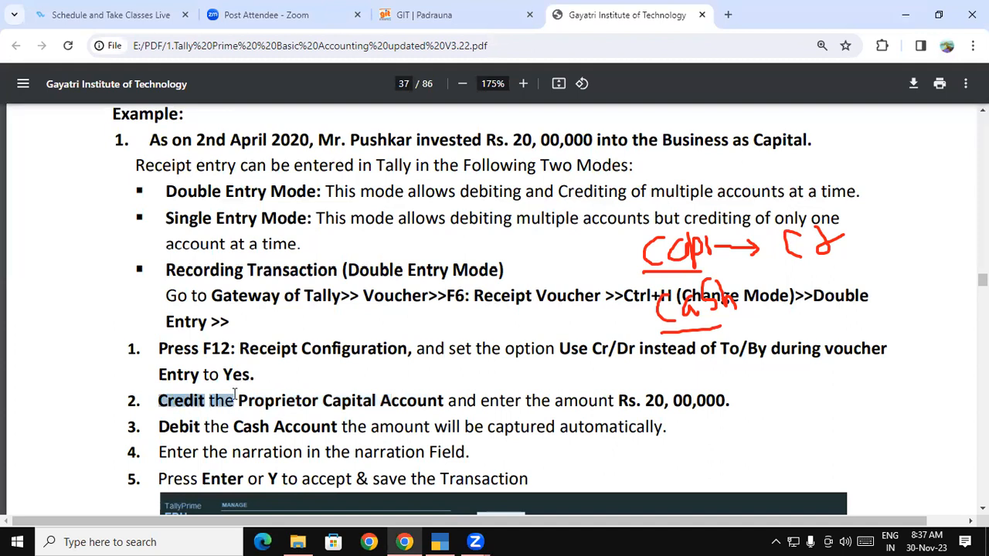
double_click(250, 428)
left_click_drag(162, 428, 201, 430)
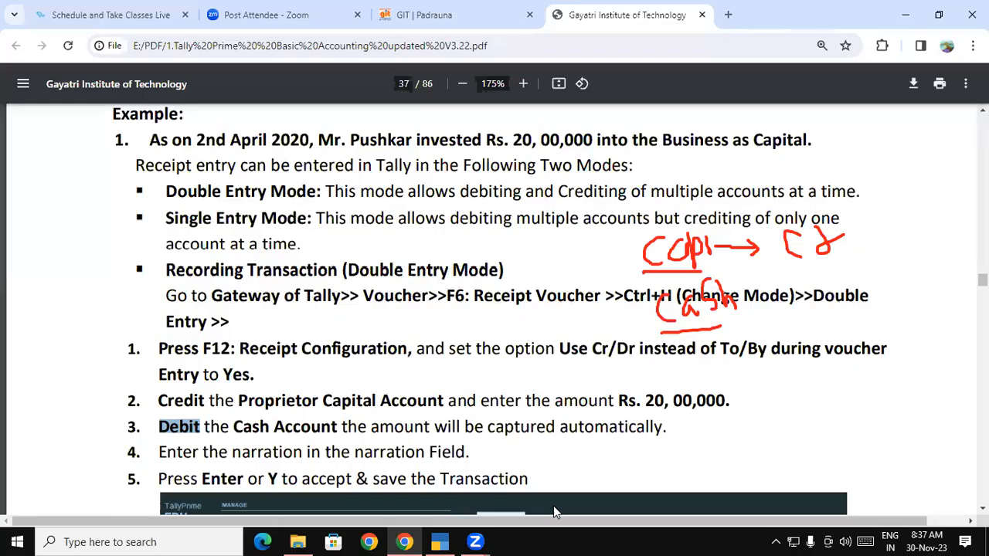
- Switch to TallyPrime and credit Prop. Capital Account with 20,00,000 in the receipt voucher
key("alt+Tab")
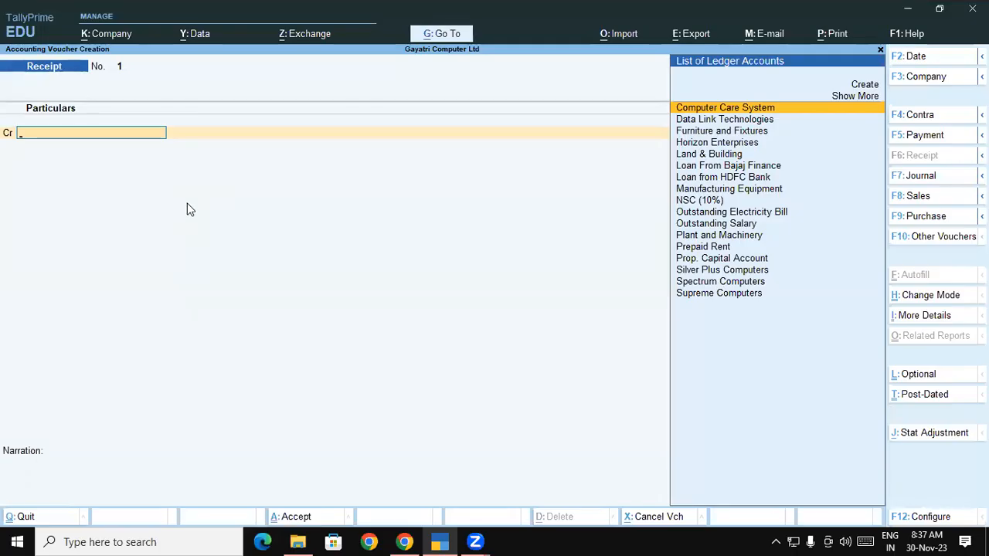
type("Pro")
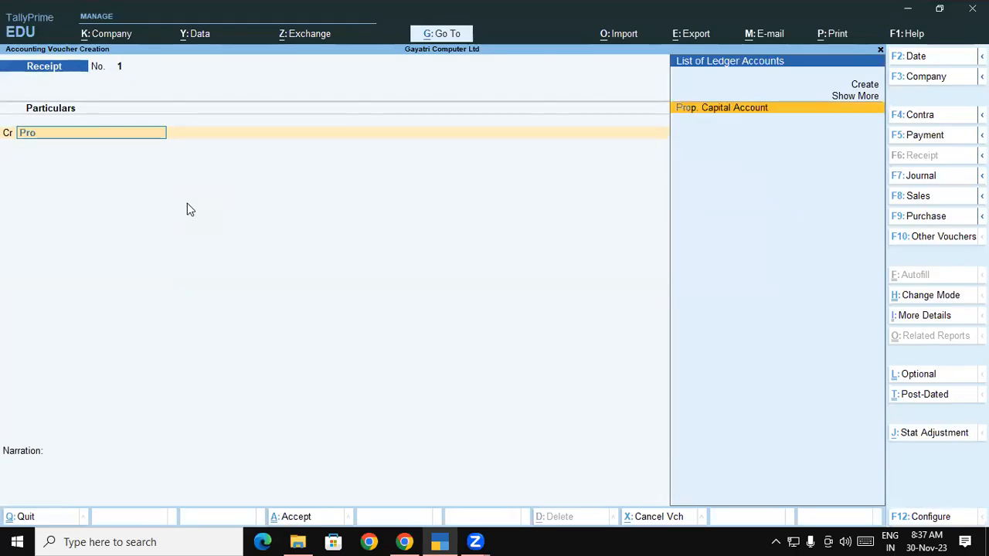
key("Return")
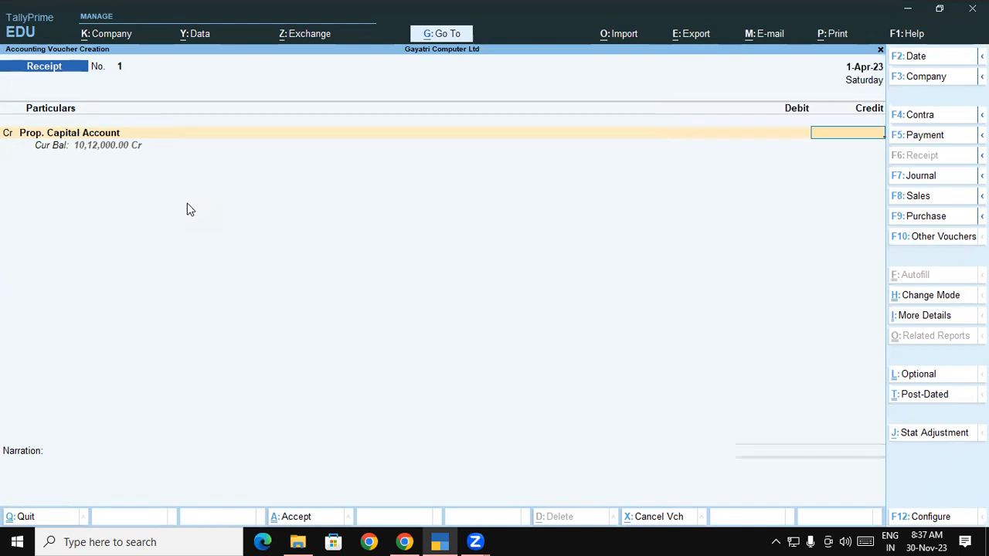
type("200000")
key("Return")
key("BackSpace")
key("BackSpace")
type("2000000")
key("Return")
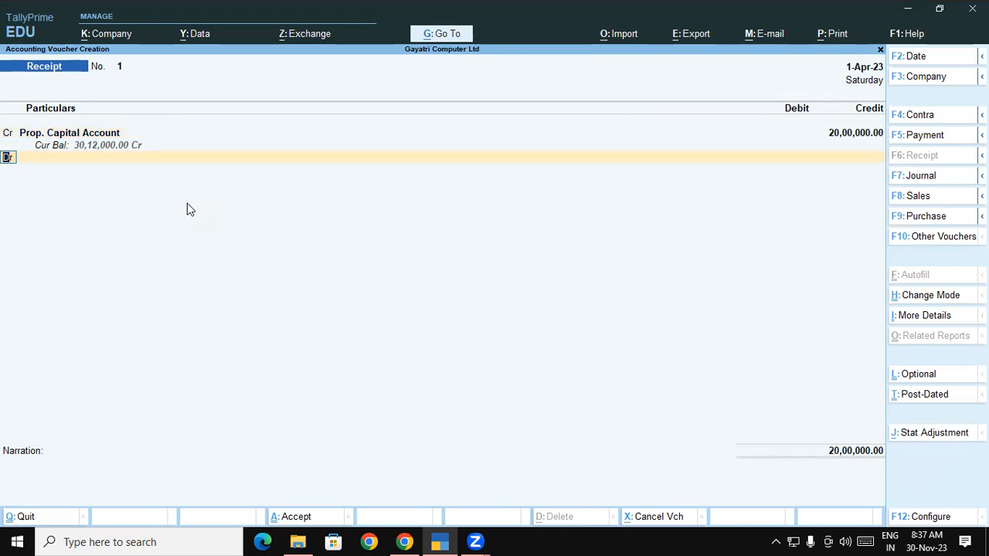
- Debit the Cash ledger with 20,00,000 as the voucher's second entry
key("Return")
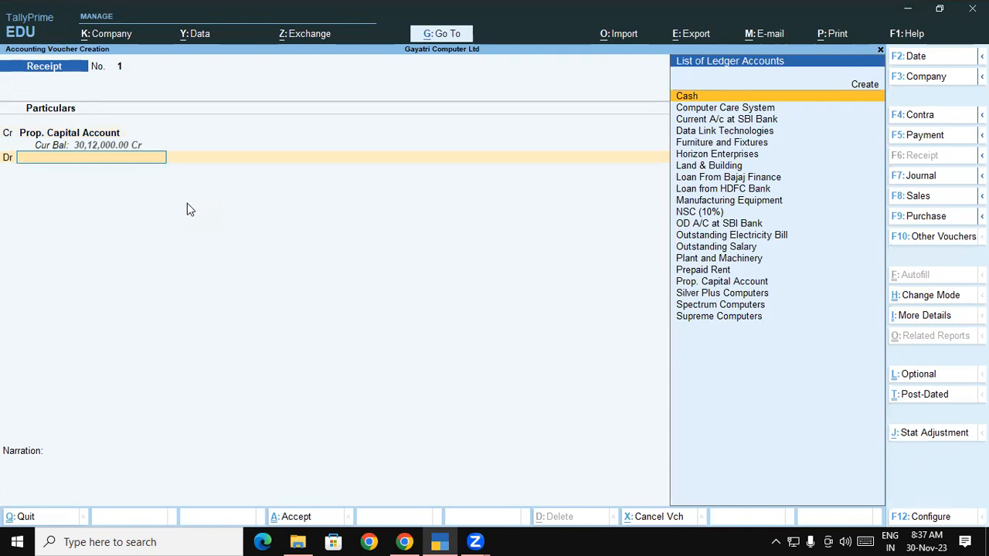
type("Cas")
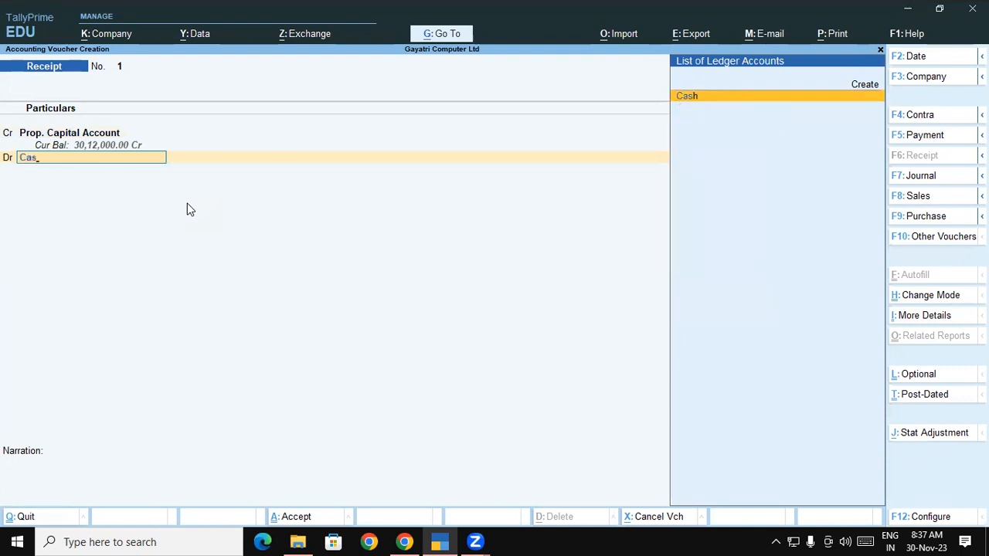
key("Return")
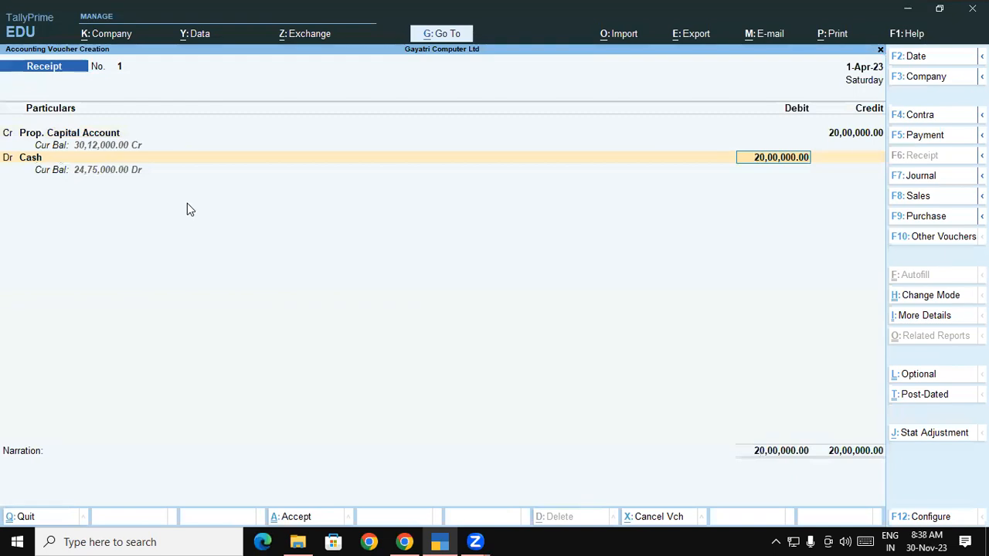
key("Return")
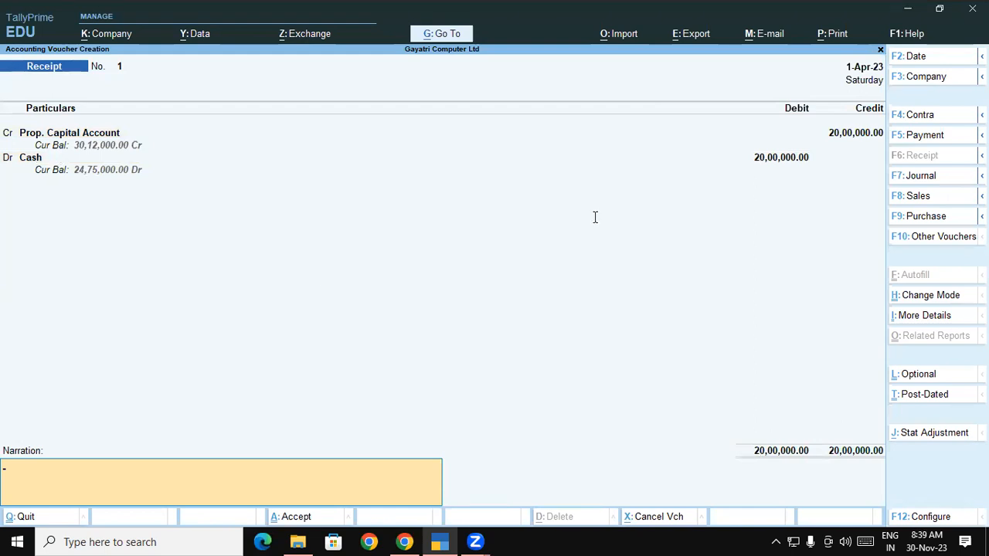
- Copy example 1's capital investment sentence from the PDF in Chrome into the TallyPrime voucher's narration and save the voucher
key("alt+Tab")
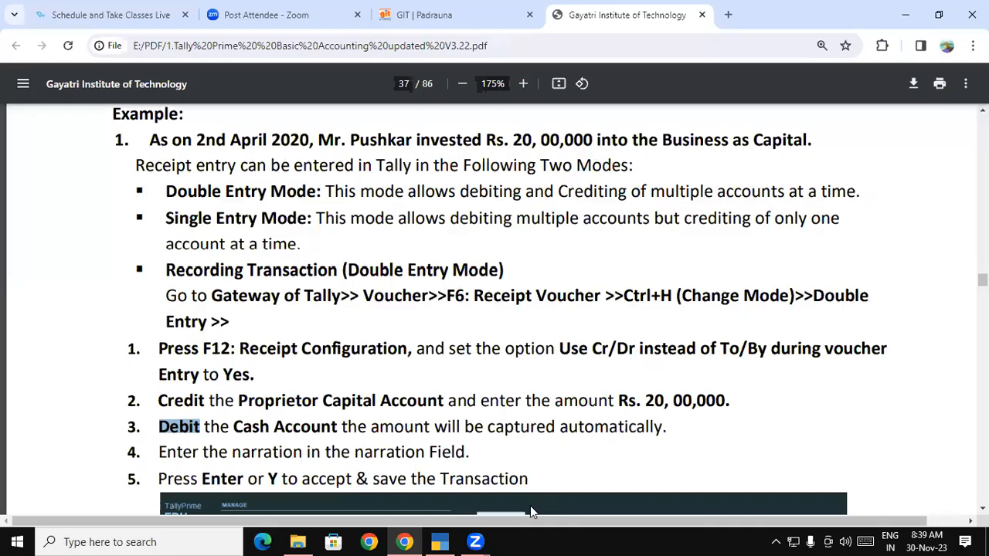
left_click(450, 539)
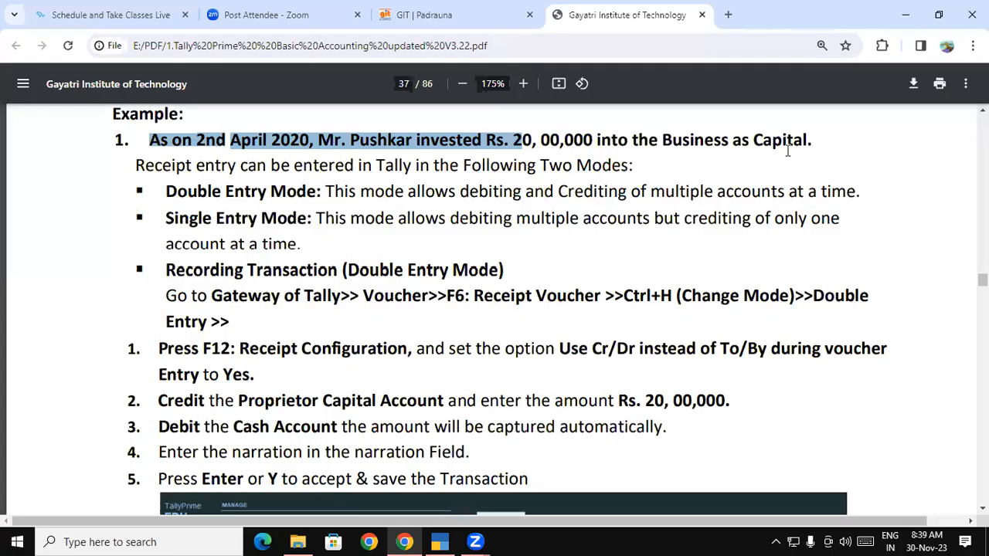
left_click_drag(521, 143, 807, 147)
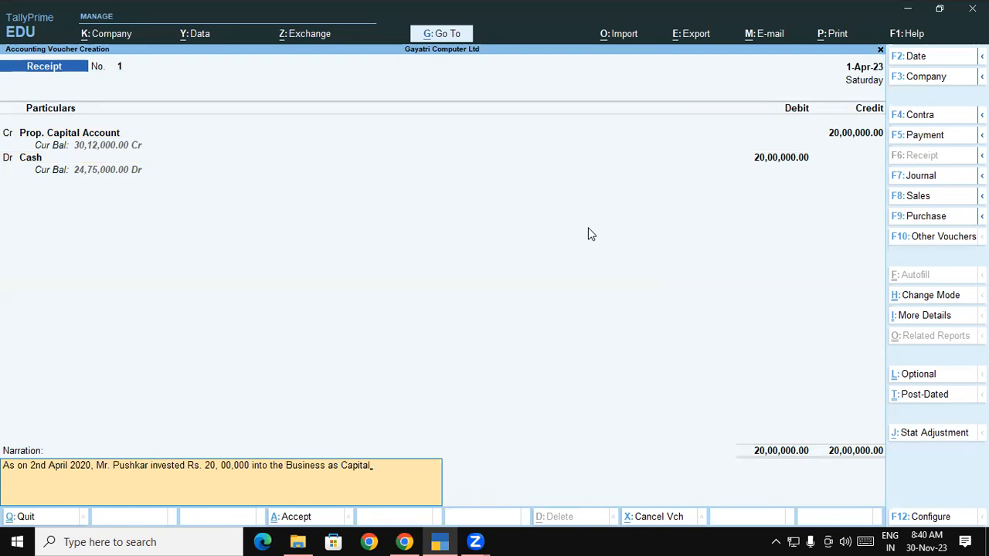
key("Return")
key("Return")
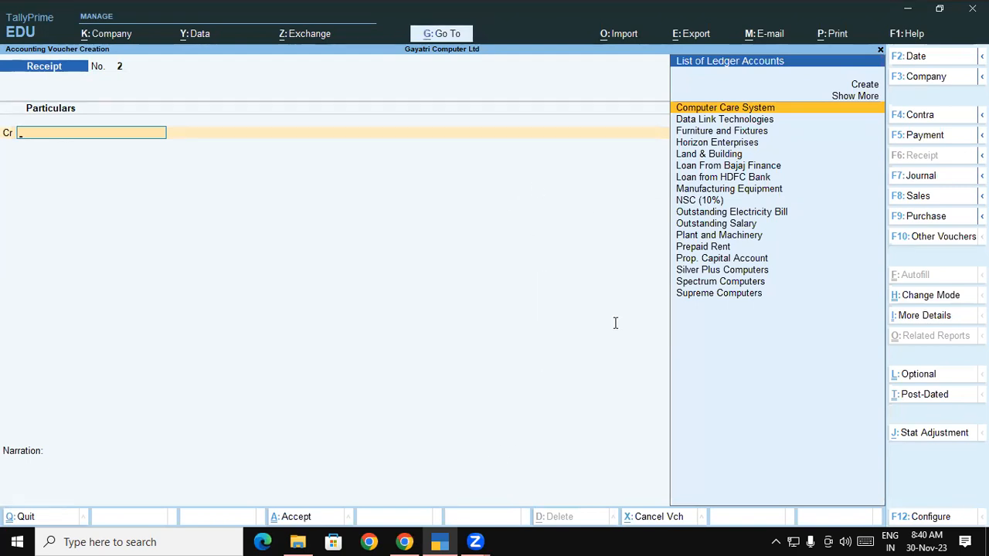
- Return to the PDF in Chrome and examine example 2 on the old newspaper sale and its Sundry Income ledger under Indirect Income
key("alt+Tab")
scroll(433, 320, "down", 5)
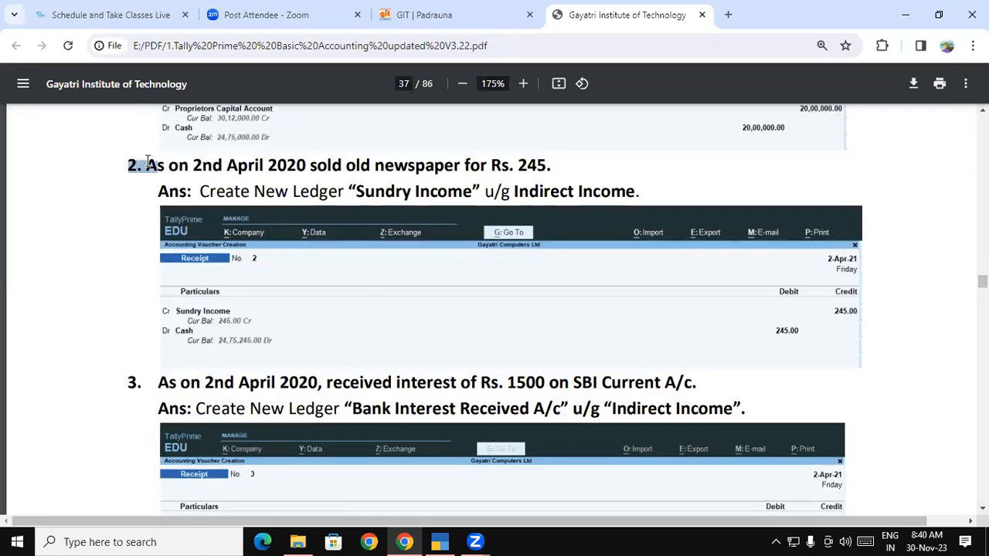
left_click_drag(152, 164, 546, 168)
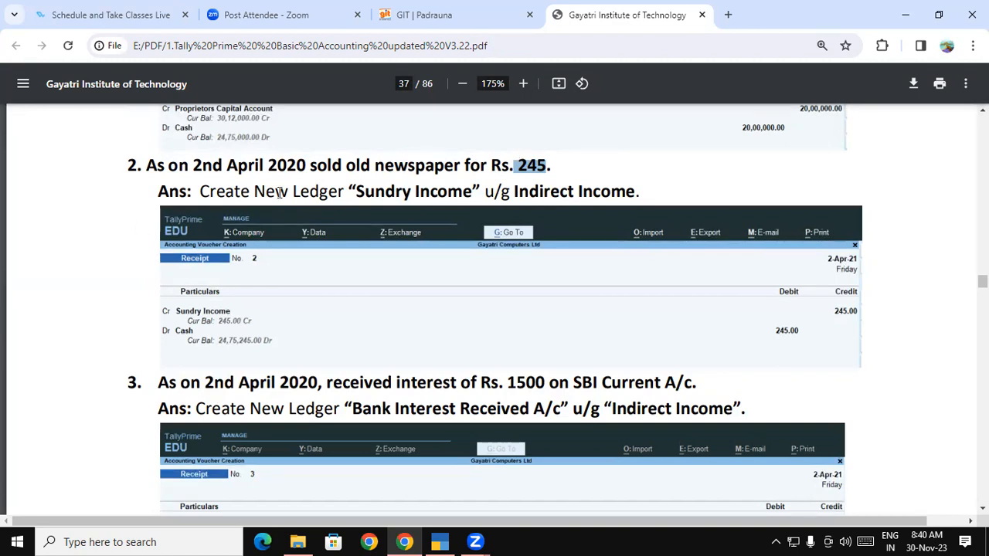
left_click_drag(333, 174, 503, 175)
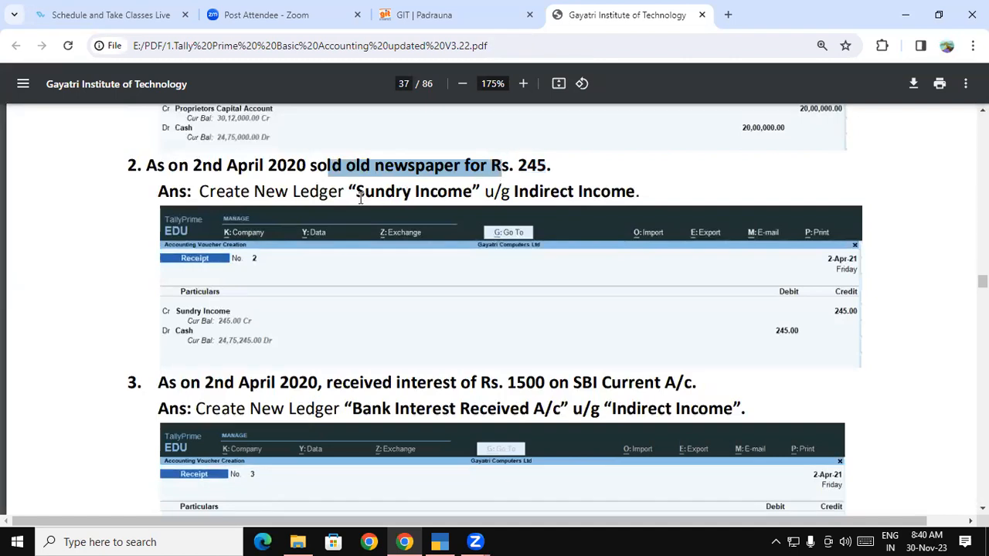
left_click(201, 190)
double_click(201, 191)
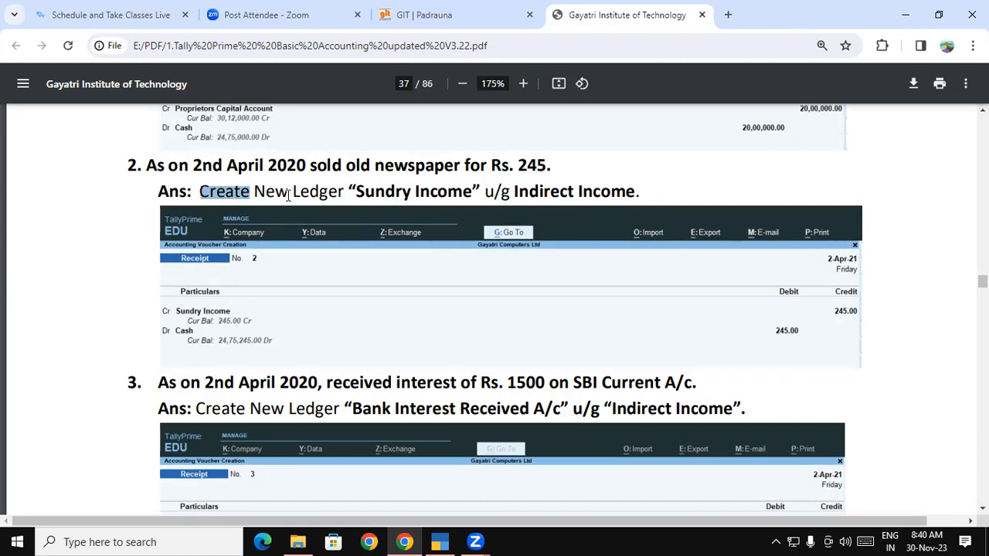
left_click_drag(344, 191, 200, 191)
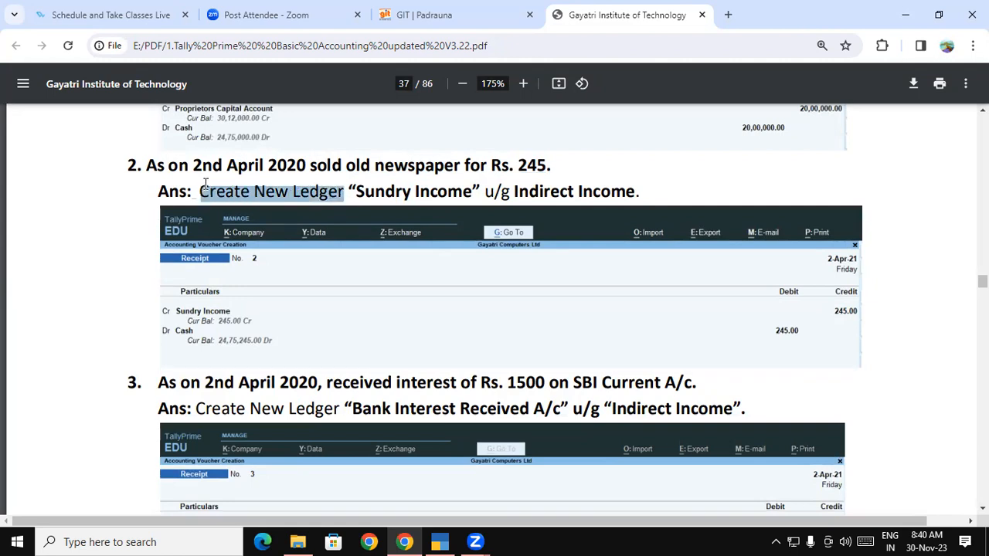
left_click_drag(357, 192, 636, 195)
right_click(459, 194)
left_click(488, 207)
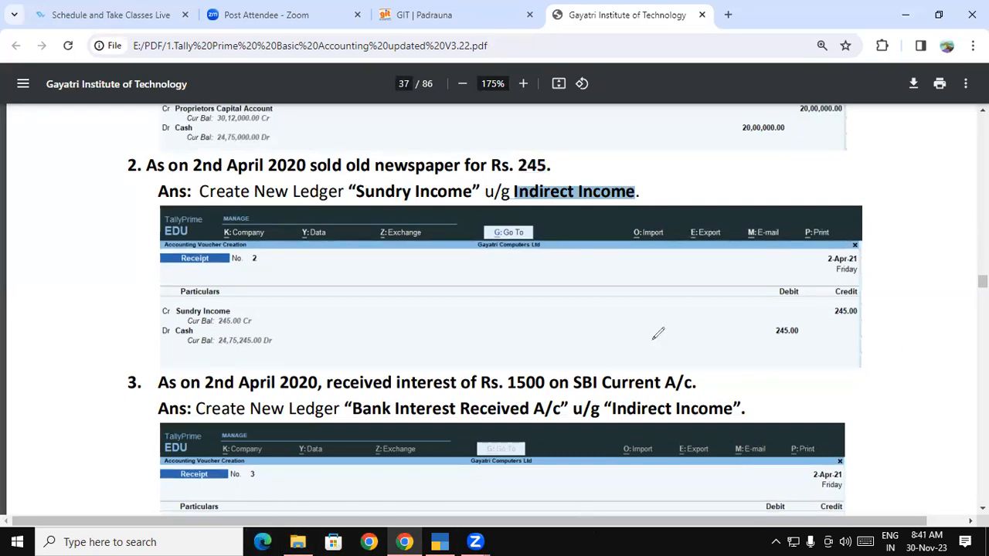
- Underline Indirect Income in red and handwrite "Sun" and "Cash" over the example 2 voucher image
left_click_drag(532, 203, 633, 203)
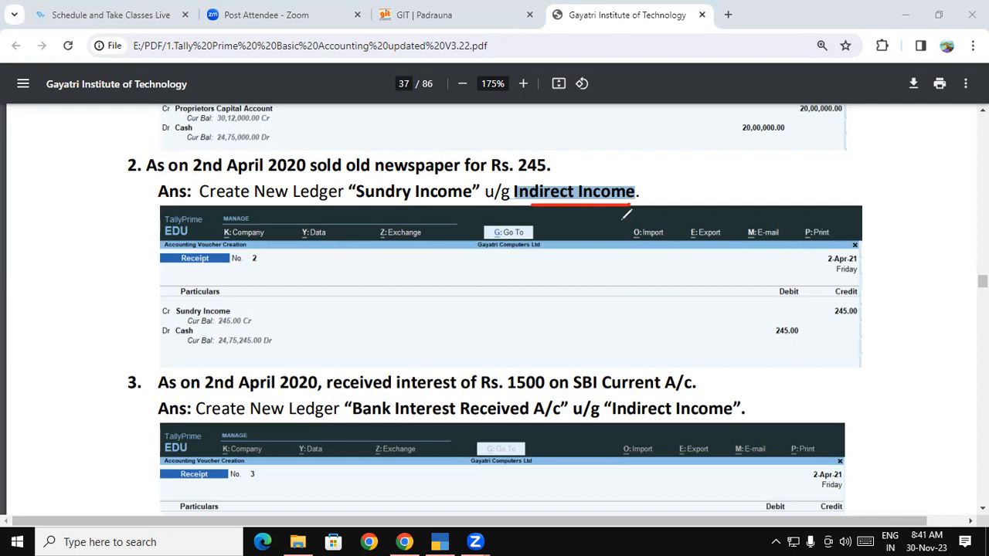
mouse_move(601, 256)
left_mouse_down()
mouse_move(582, 263)
mouse_move(590, 283)
mouse_move(646, 266)
left_mouse_up()
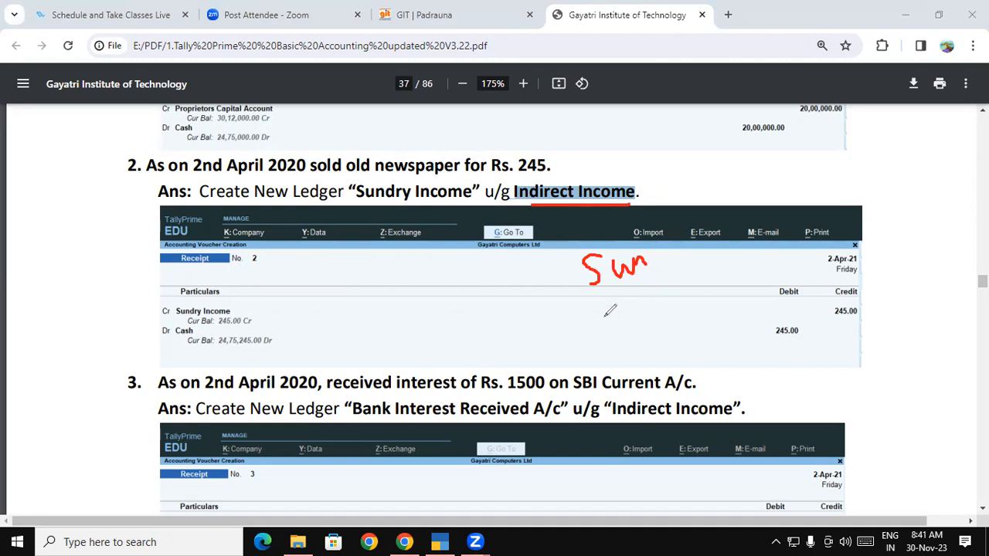
mouse_move(621, 303)
left_mouse_down()
mouse_move(601, 310)
mouse_move(599, 328)
left_mouse_up()
left_click(623, 308)
mouse_move(618, 314)
left_mouse_down()
mouse_move(627, 342)
mouse_move(677, 332)
left_mouse_up()
mouse_move(651, 258)
left_mouse_down()
mouse_move(666, 256)
mouse_move(659, 261)
left_mouse_up()
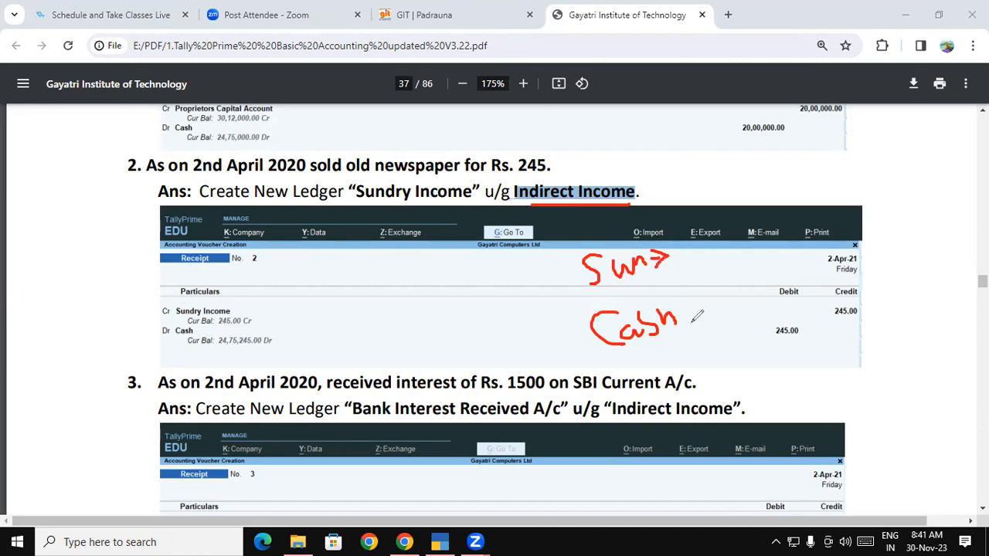
- Draw arrows from the handwritten notes, labelling "Sun" with N and "Cash" with K and a circled R
mouse_move(597, 284)
left_mouse_down()
mouse_move(517, 275)
mouse_move(535, 288)
left_mouse_up()
mouse_move(454, 271)
left_mouse_down()
mouse_move(455, 296)
mouse_move(476, 294)
left_mouse_up()
mouse_move(510, 326)
left_mouse_down()
mouse_move(503, 359)
mouse_move(503, 349)
left_mouse_up()
mouse_move(504, 350)
left_mouse_down()
mouse_move(548, 361)
mouse_move(559, 353)
mouse_move(546, 370)
mouse_move(540, 316)
mouse_move(583, 325)
mouse_move(579, 340)
left_mouse_up()
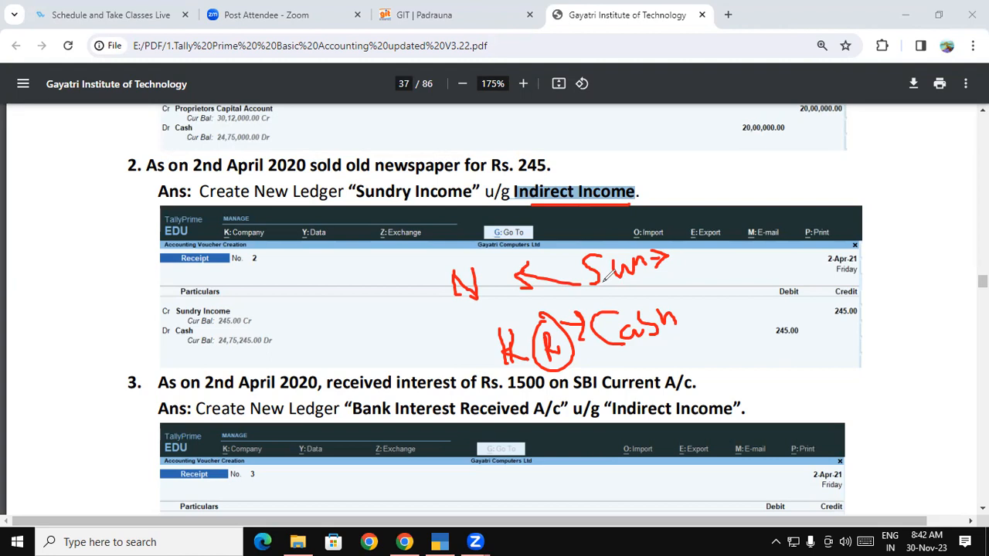
- Mark "Sun" as Cr and the underlined "Cash" as Dr, and clear all the handwritten annotations
mouse_move(728, 232)
left_mouse_down()
mouse_move(712, 241)
mouse_move(726, 252)
mouse_move(750, 231)
left_mouse_up()
left_click_drag(618, 358, 669, 340)
mouse_move(729, 294)
left_mouse_down()
mouse_move(726, 324)
mouse_move(756, 282)
left_mouse_up()
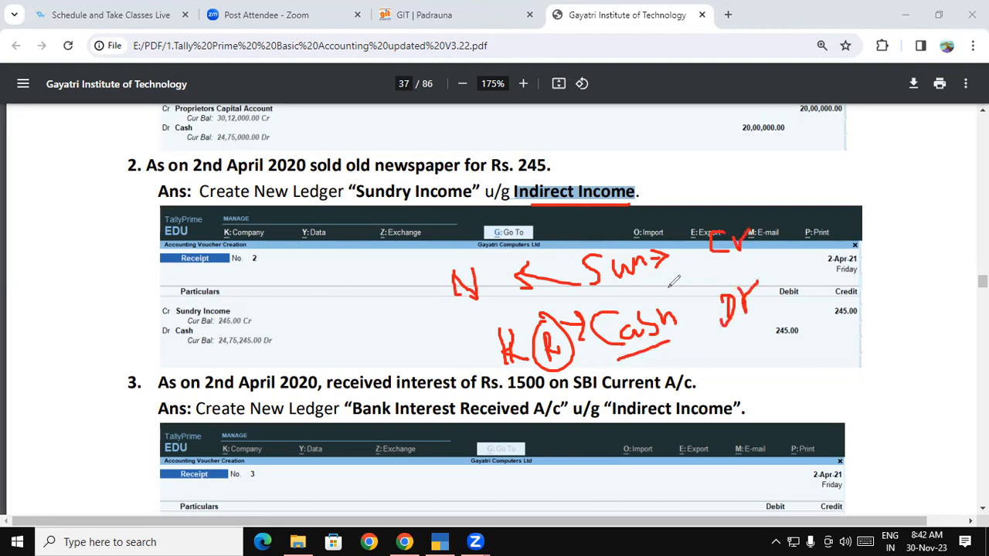
key("Escape")
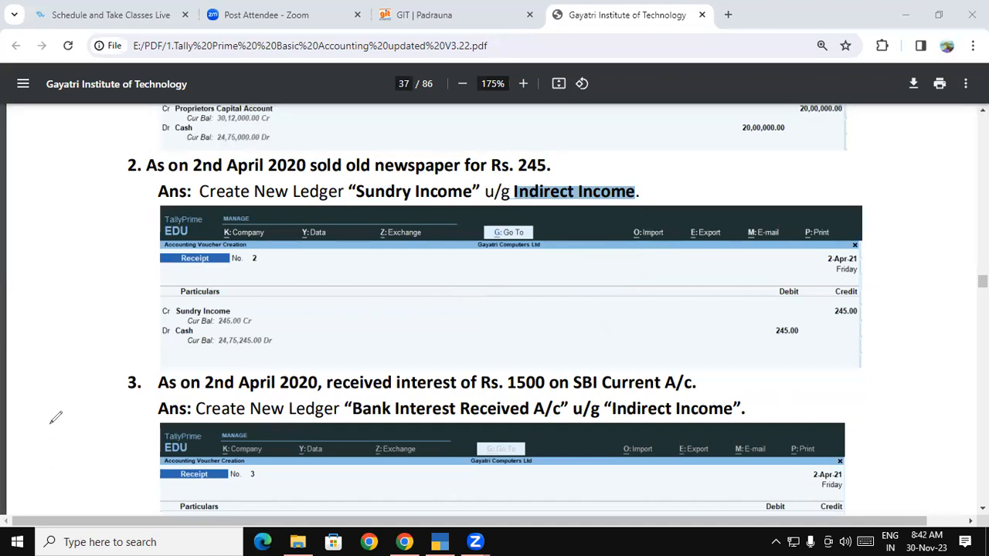
left_click(432, 496)
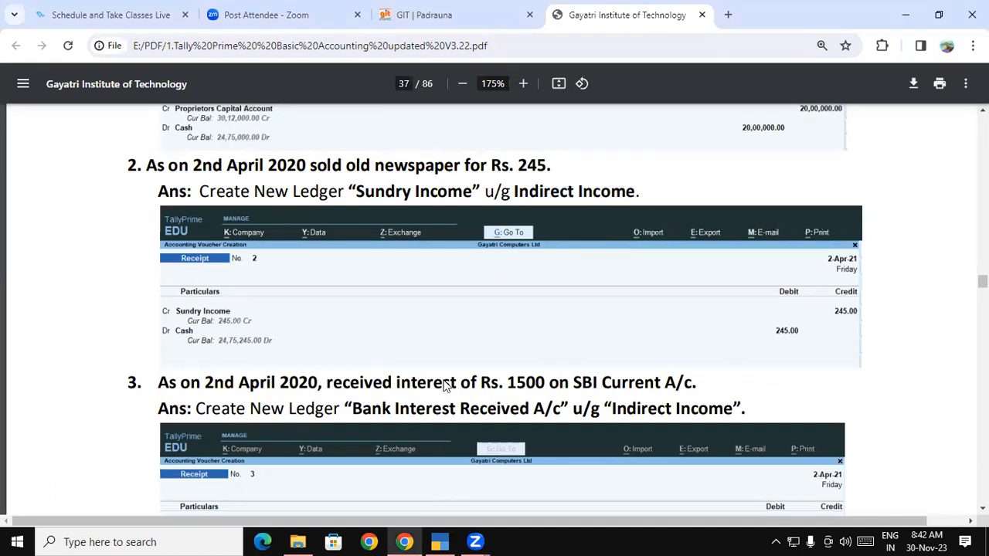
- Switch to TallyPrime and highlight the Create option in the ledger accounts list of the receipt voucher
key("alt+Tab")
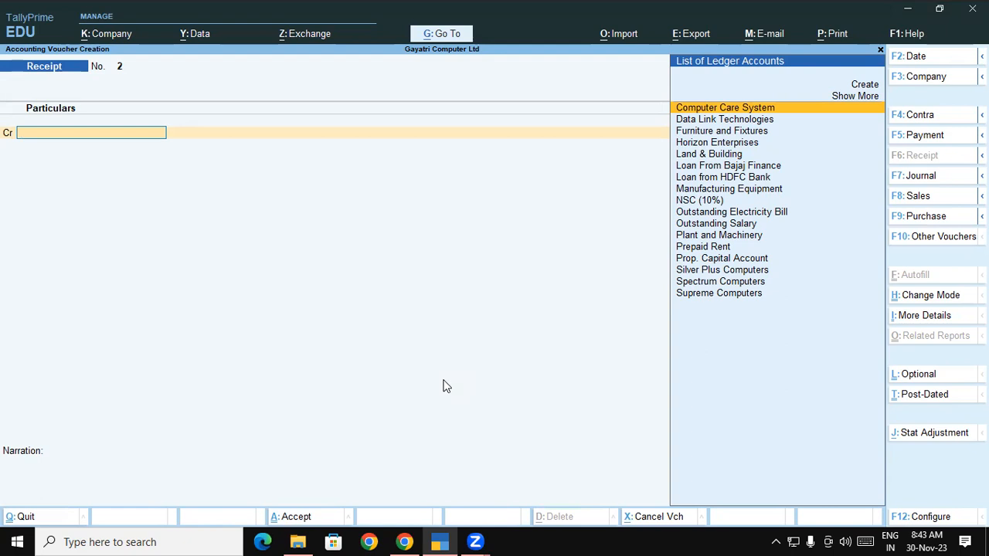
key("ctrl")
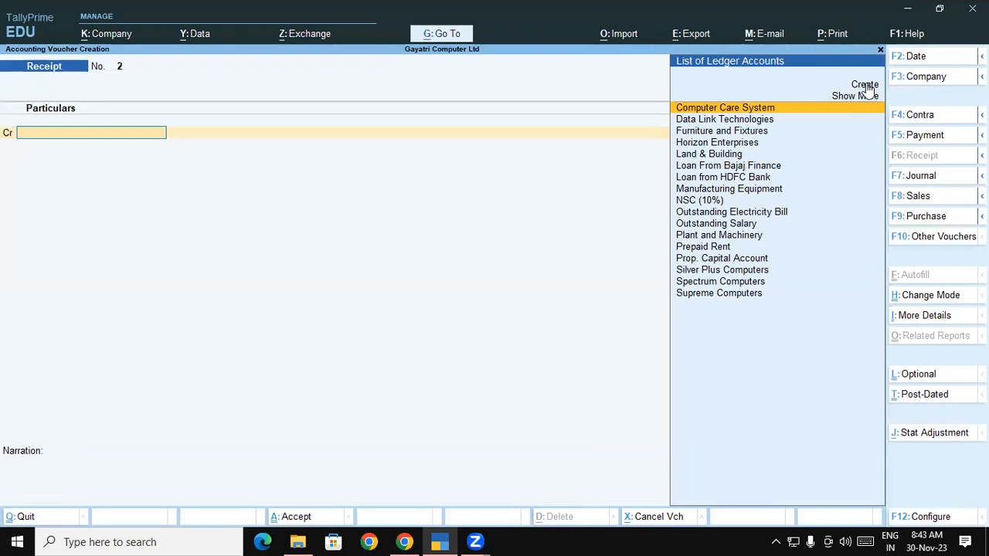
left_click(798, 90)
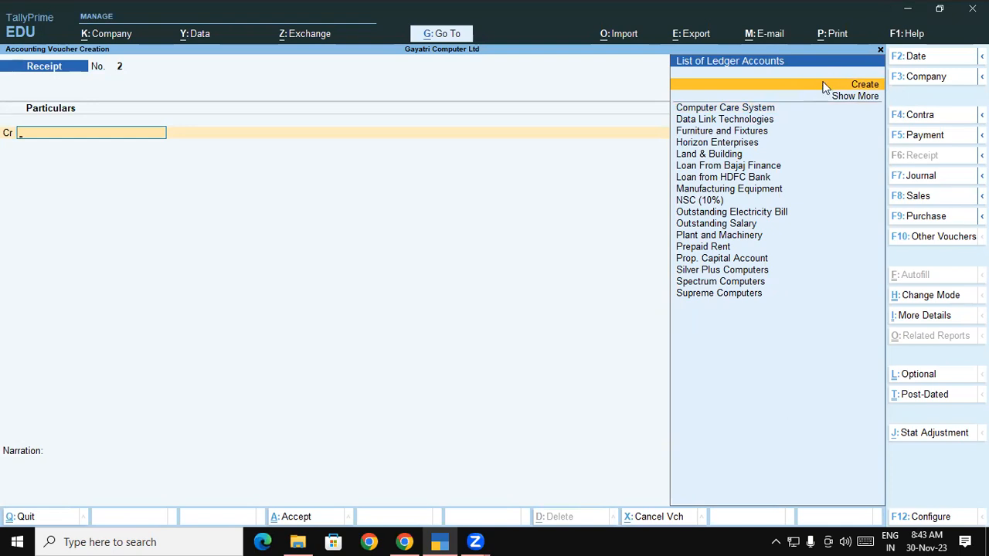
key("Escape")
key("Up")
key("Up")
key("Up")
key("Return")
key("Down")
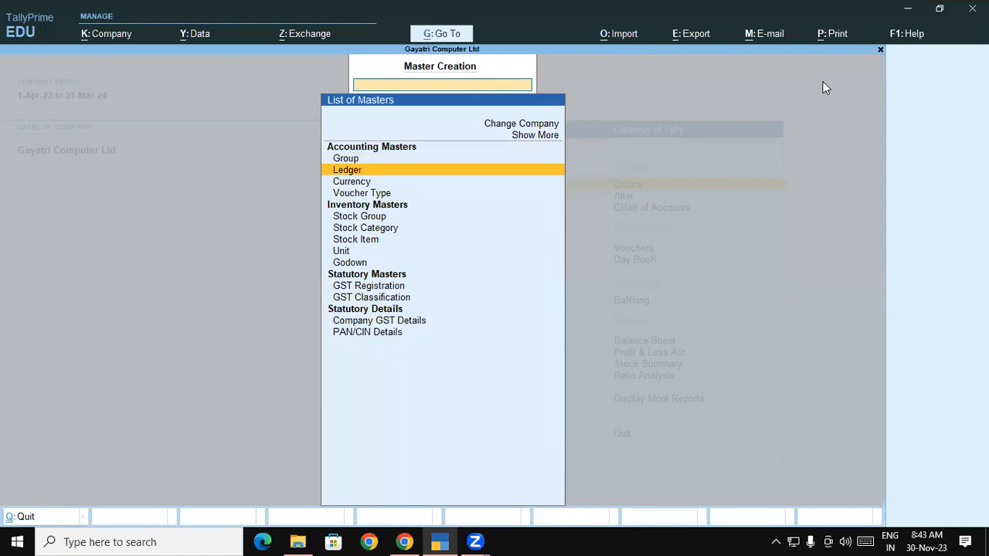
key("Return")
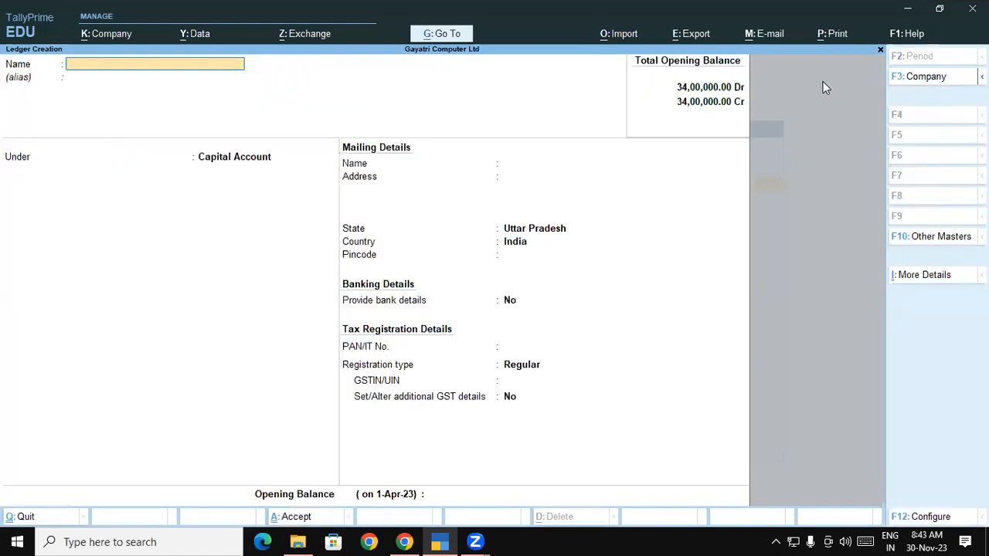
key("Escape")
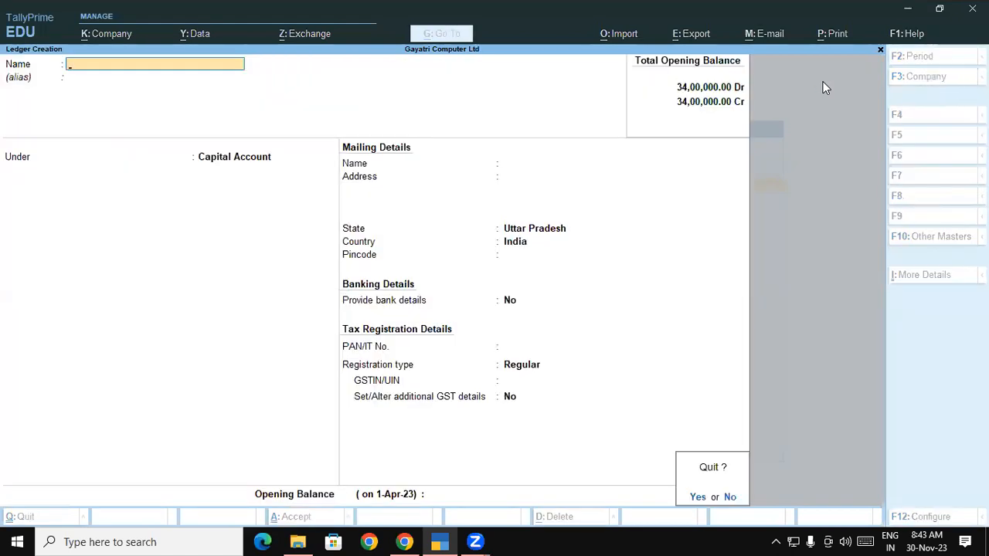
key("Return")
key("Escape")
key("Down")
key("Down")
key("Down")
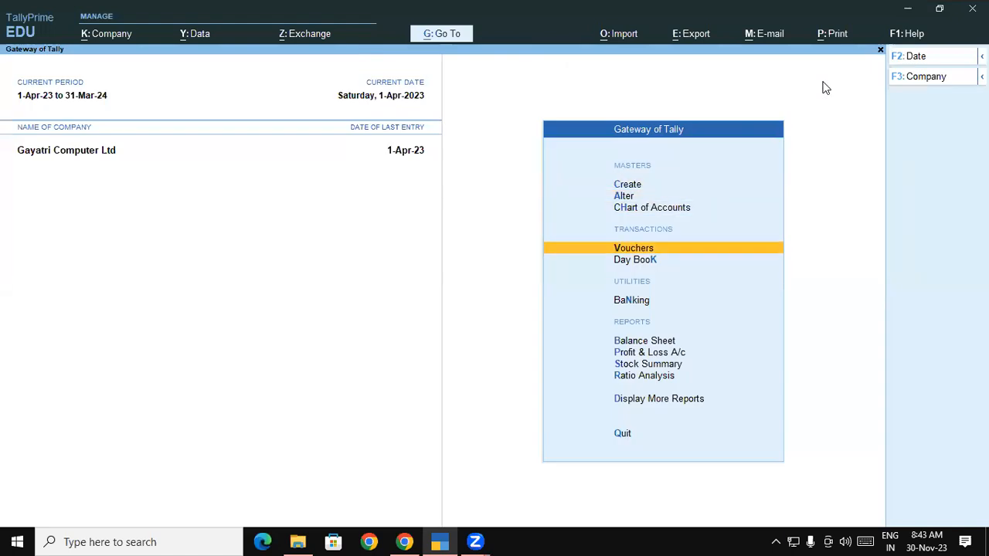
key("Return")
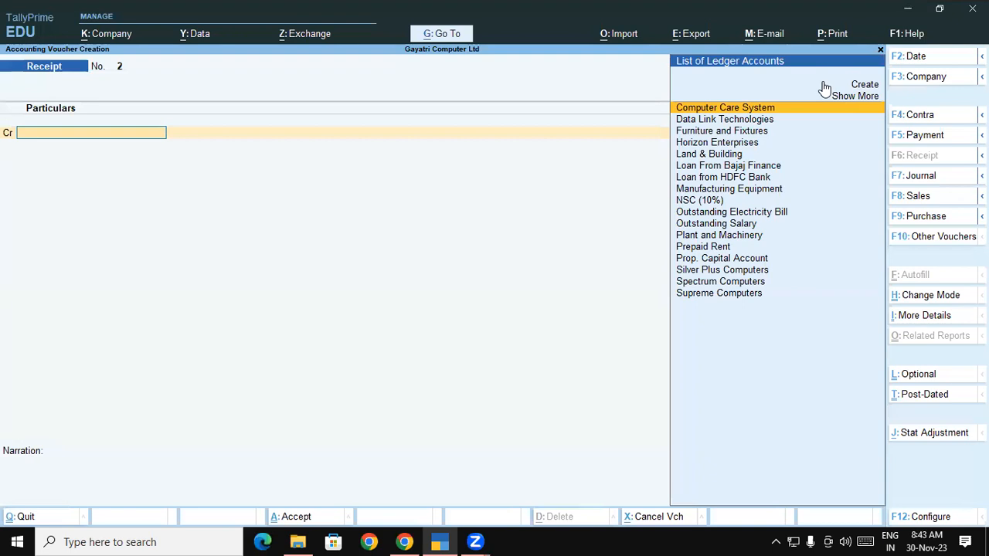
- Create a ledger from the receipt voucher with the copied name "Sundry Income" under the Indirect Incomes group
key("ctrl")
left_click(825, 87)
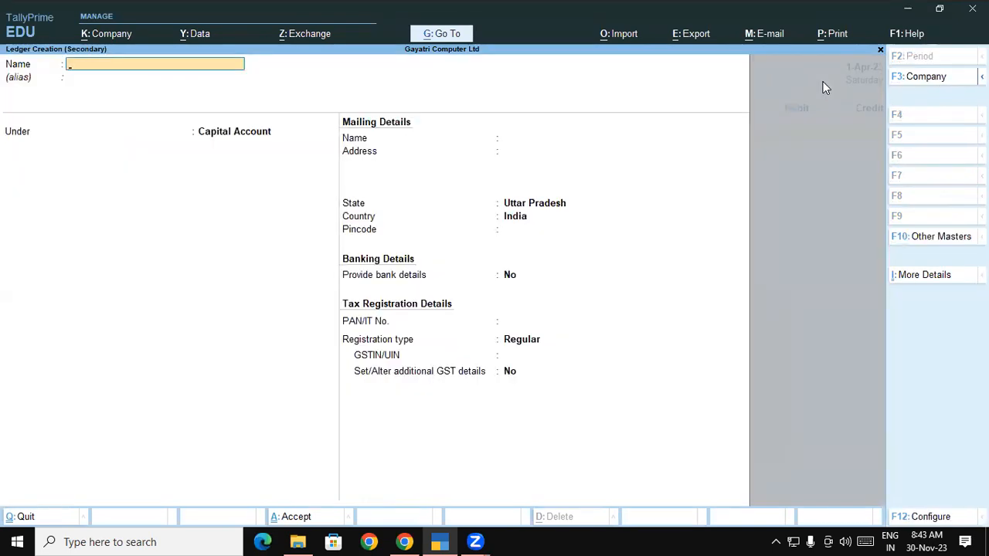
key("ctrl+v")
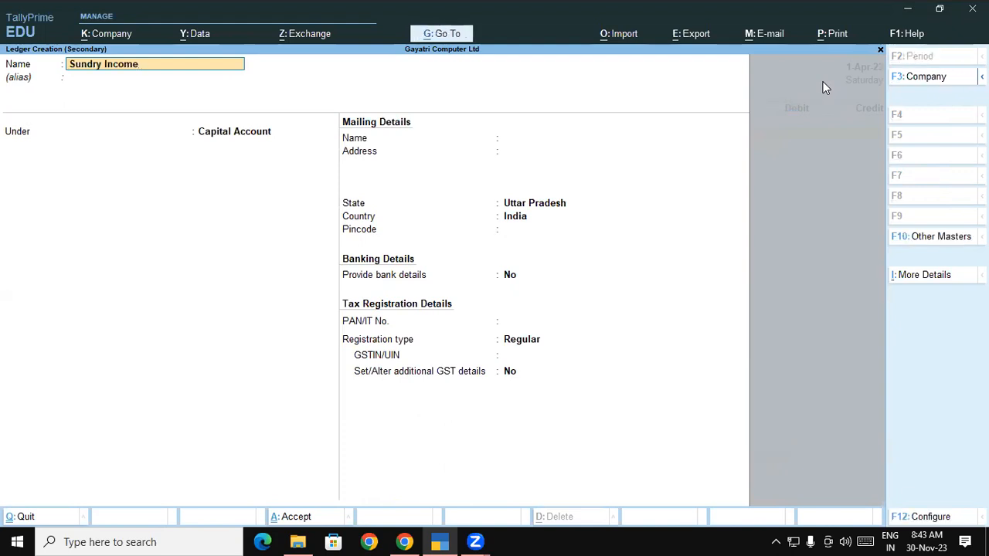
key("Return")
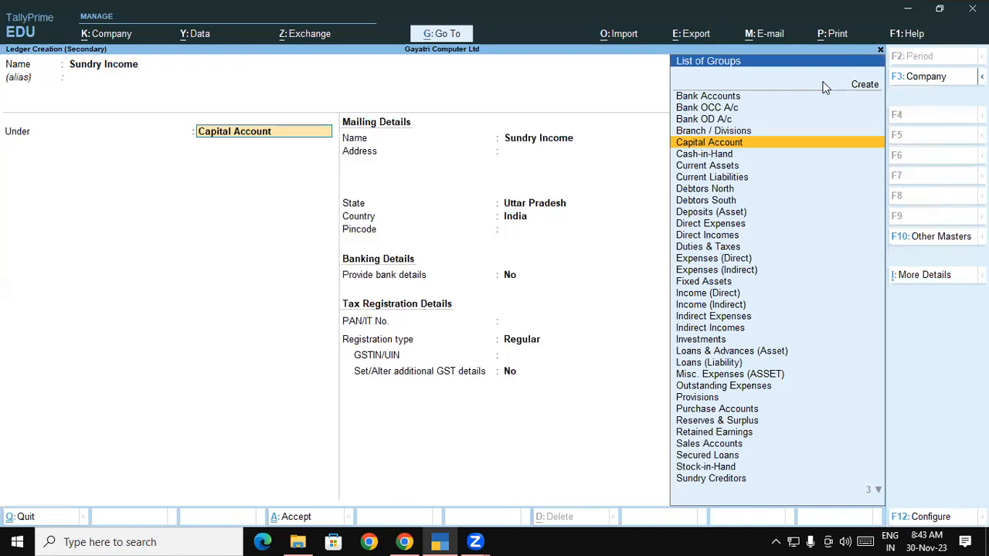
type("In")
key("Down")
key("Down")
key("Down")
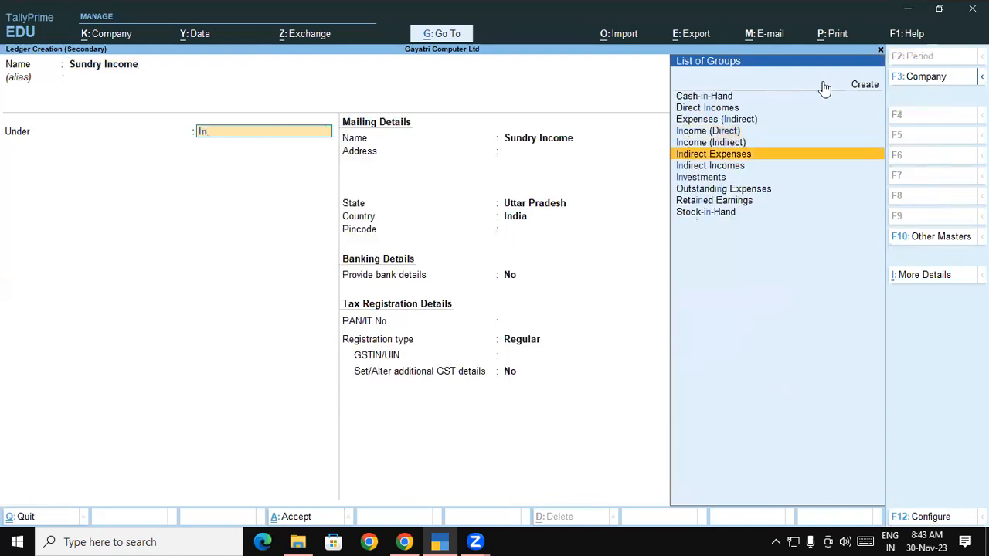
key("Return")
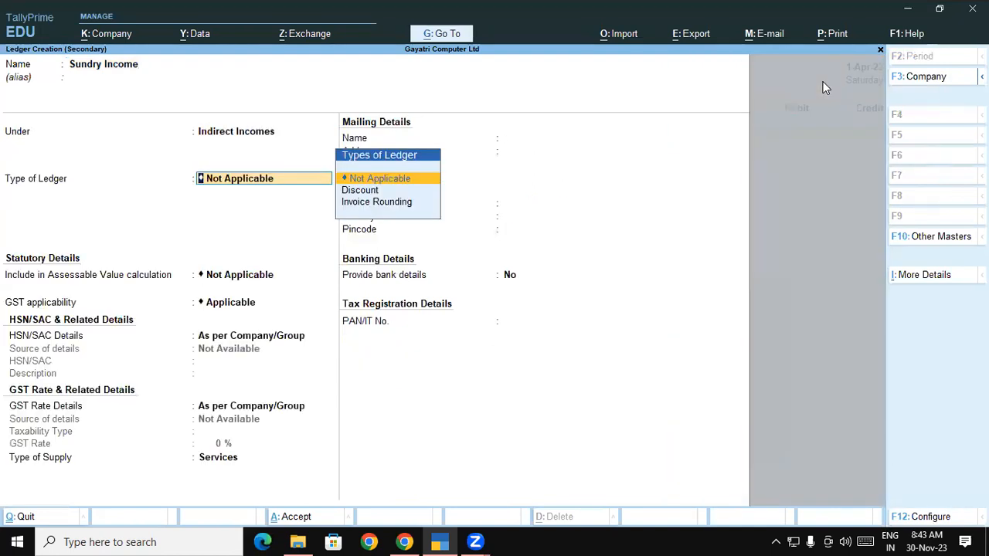
- Set the Sundry Income ledger's GST applicability to Not Applicable, keep the type and assessable value defaults, and save it
key("Return")
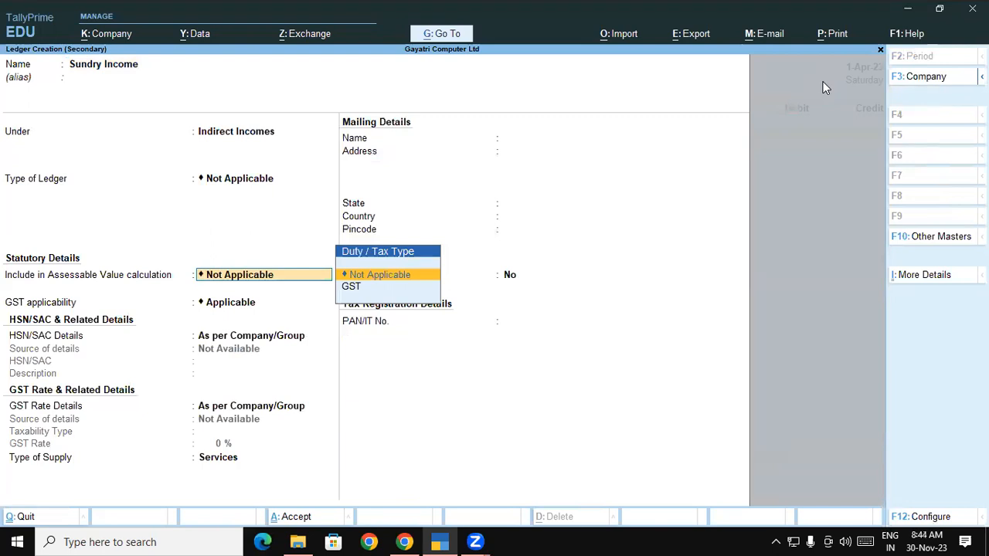
key("ctrl")
key("Return")
key("BackSpace")
key("Down")
key("Return")
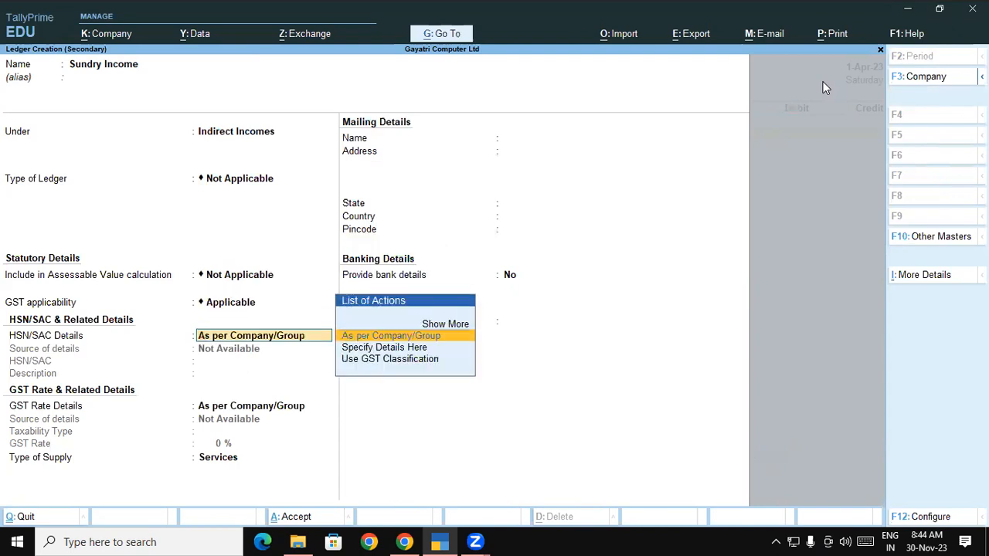
key("BackSpace")
key("Down")
key("Return")
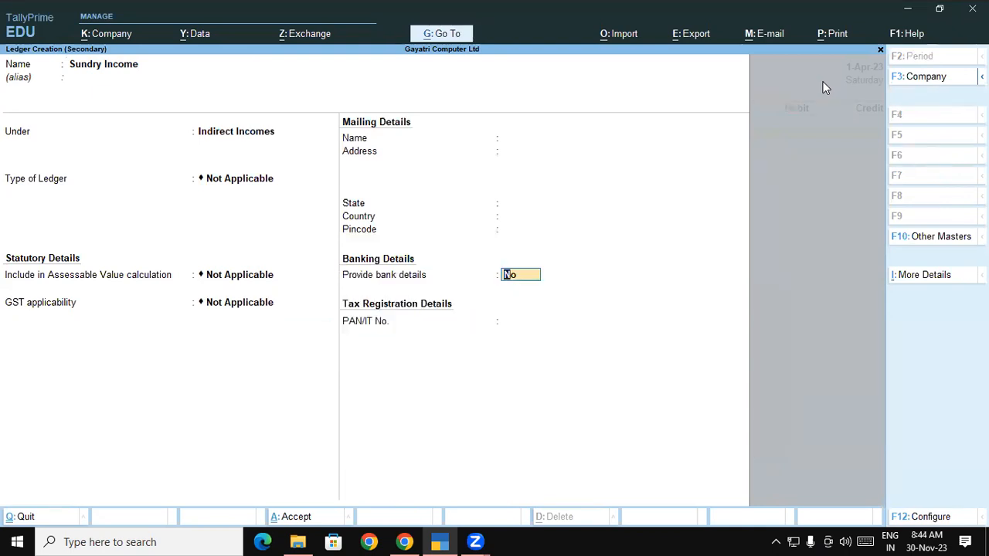
key("alt")
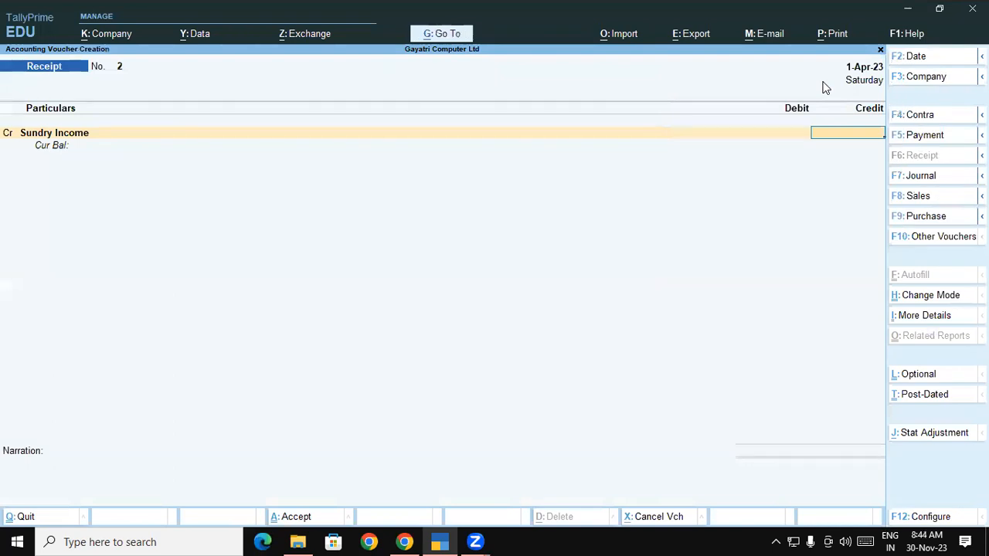
- Credit Sundry Income with 245, debit Cash with 245, leave the narration empty, and accept the receipt voucher
type("245")
key("Return")
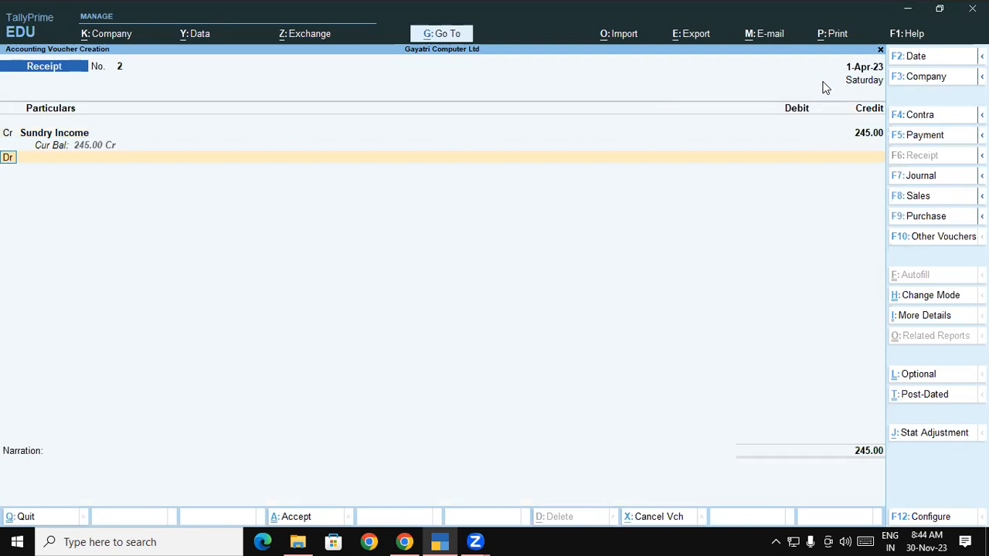
key("Return")
type("Ca")
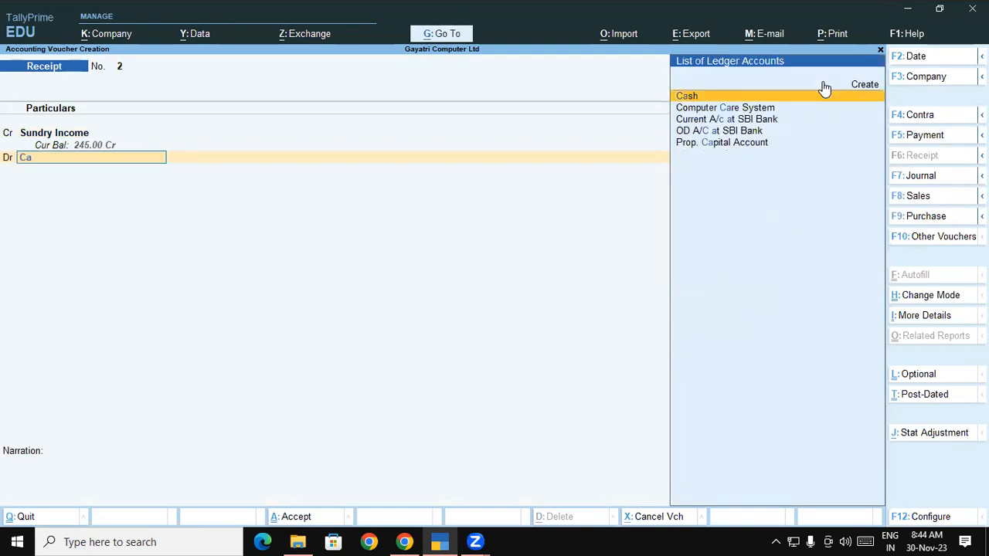
key("Return")
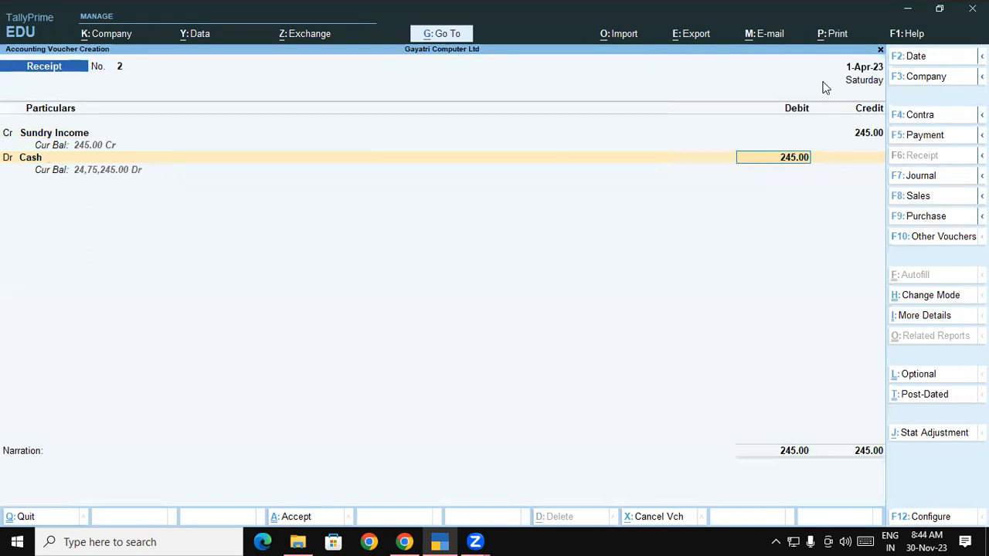
key("Return")
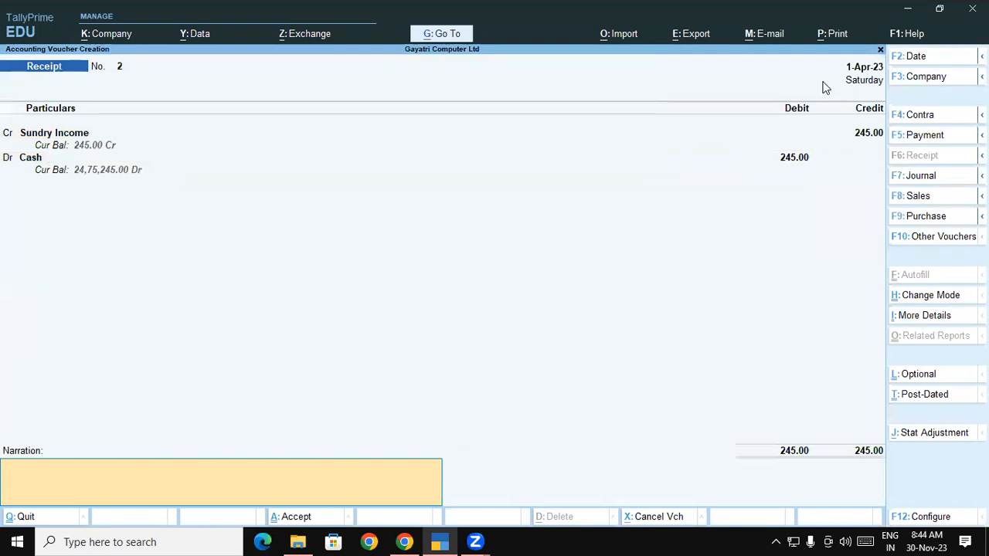
key("Return")
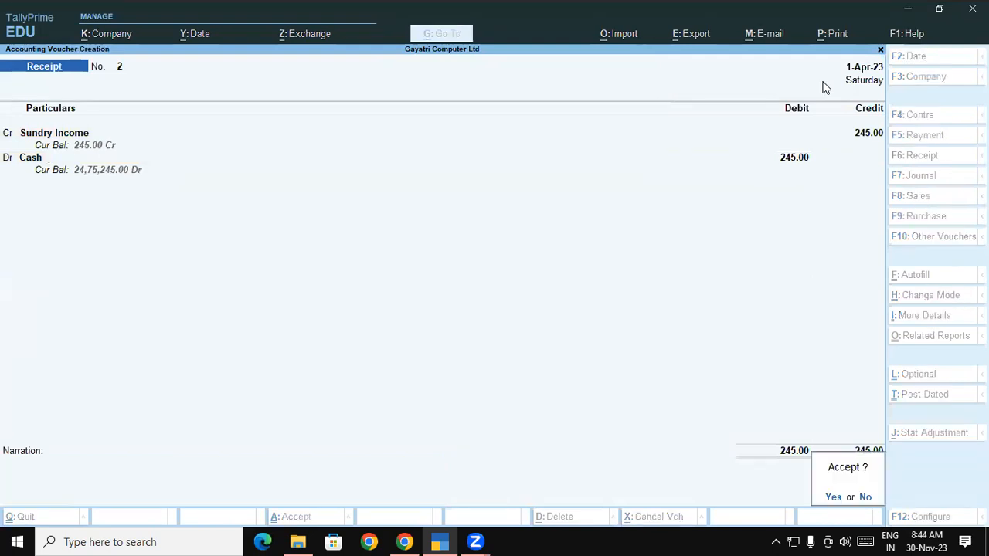
key("Return")
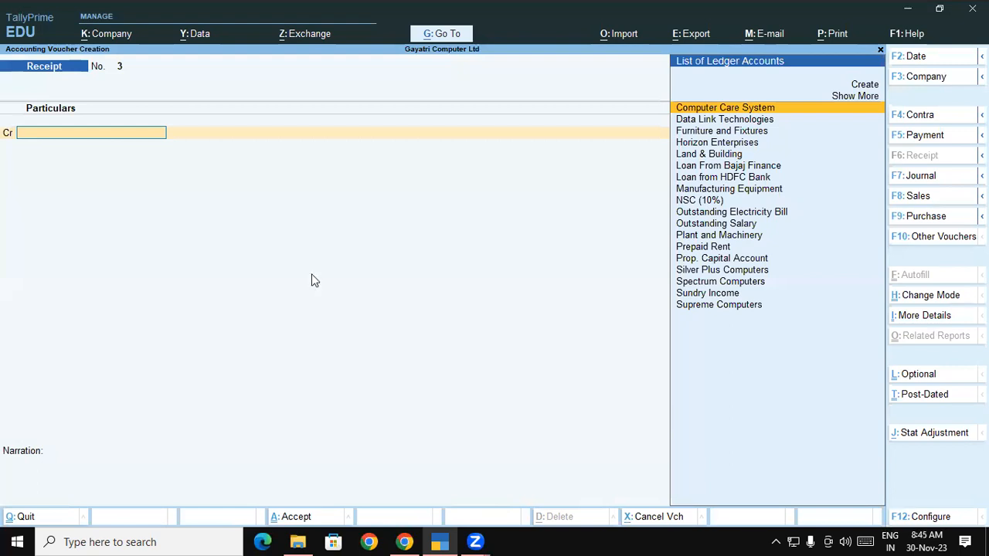
- Return to the PDF in Chrome and read example 3 on the Rs. 1500 interest received on the SBI Current A/c
key("alt+Tab")
left_click_drag(168, 190, 662, 217)
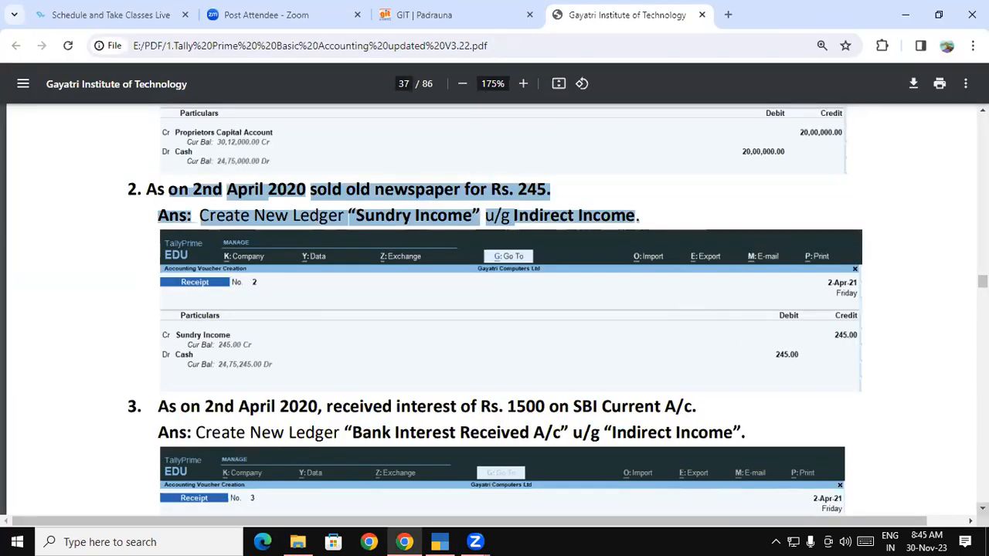
scroll(746, 347, "down", 1)
scroll(574, 417, "down", 1)
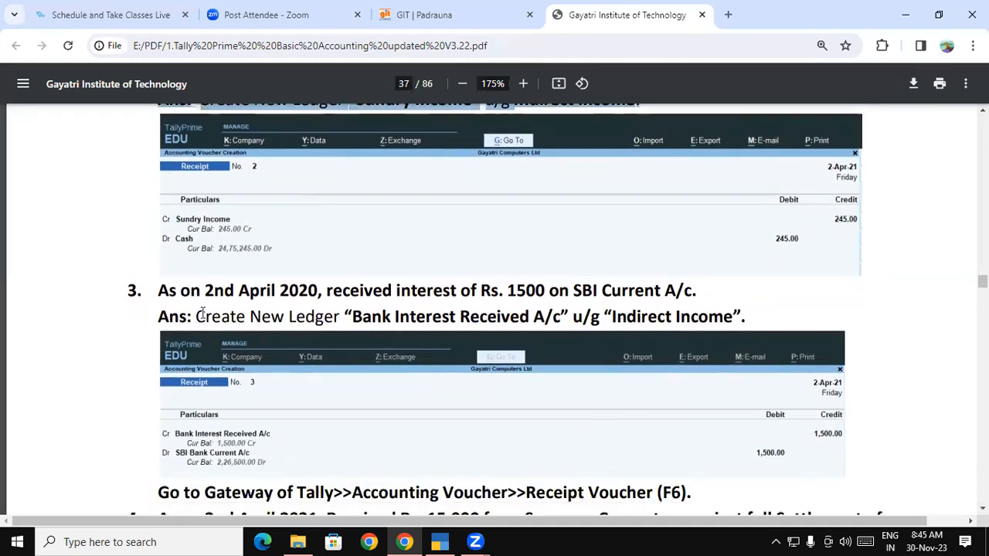
left_click_drag(159, 291, 694, 293)
left_click(344, 291)
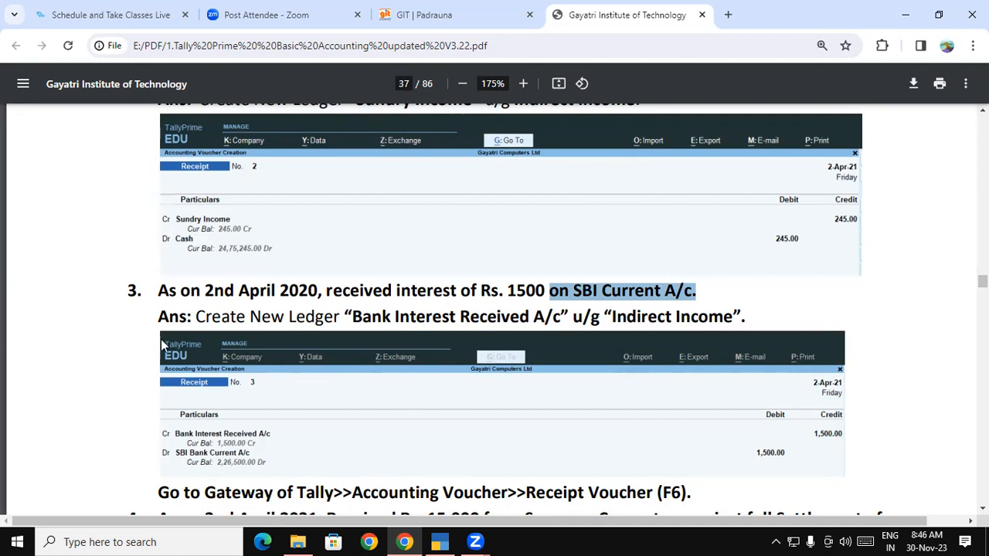
- Copy the ledger name "Bank Interest Received A/c" from example 3's answer and highlight its group "Indirect Income"
left_click_drag(208, 317, 561, 318)
right_click(552, 328)
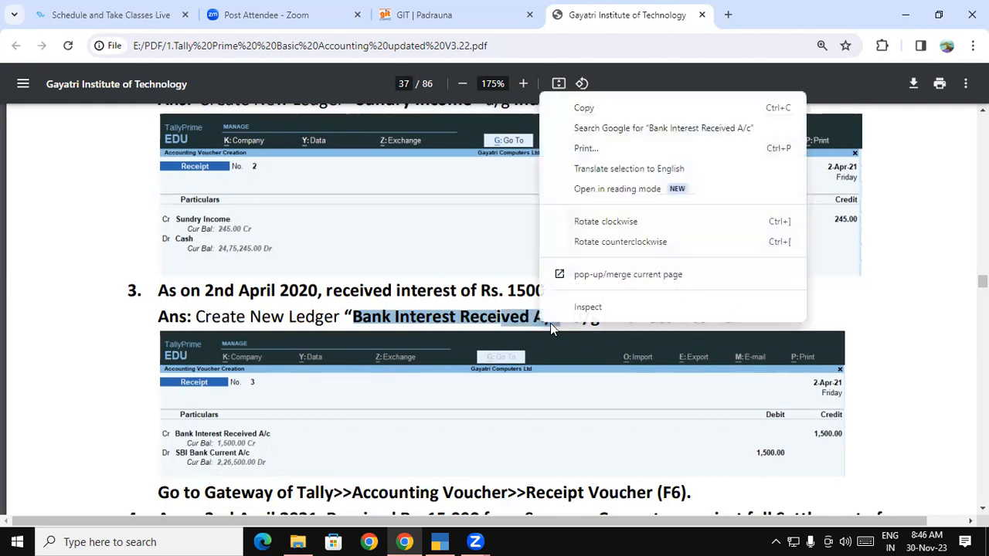
left_click(585, 107)
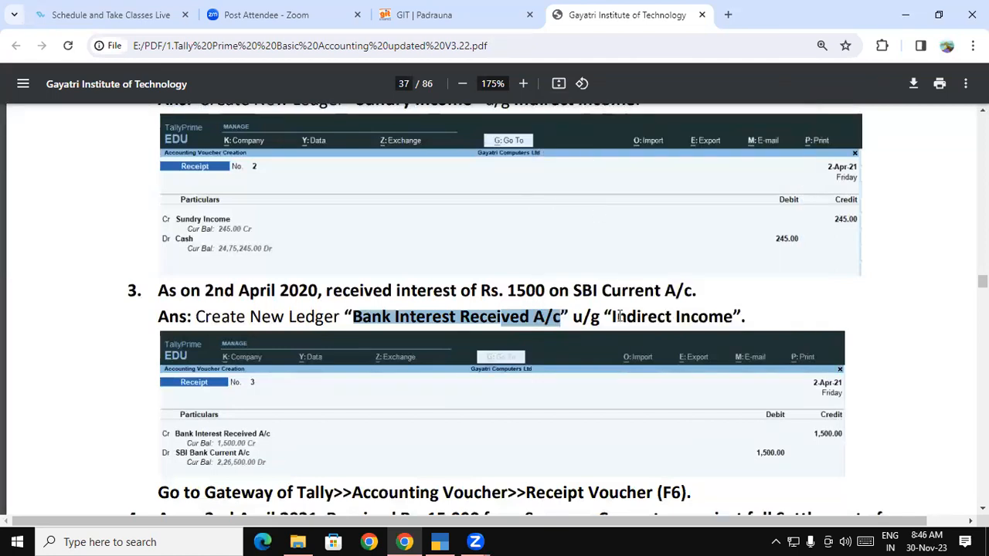
left_click_drag(613, 316, 732, 323)
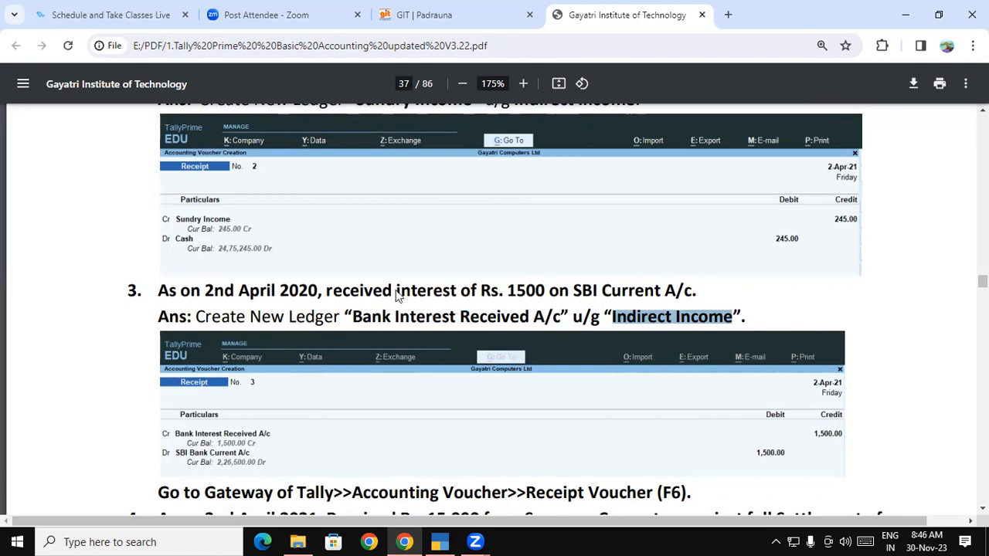
- Switch to TallyPrime and create a ledger named "Bank Interest Received A/c" under Indirect Incomes, leaving its ledger type Not Applicable
key("alt+Tab")
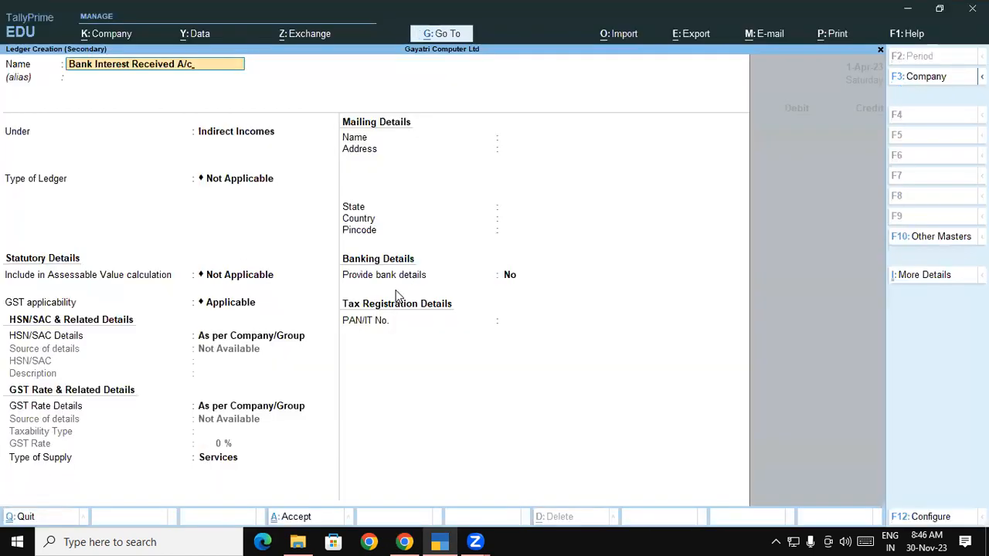
key("Return")
key("Return")
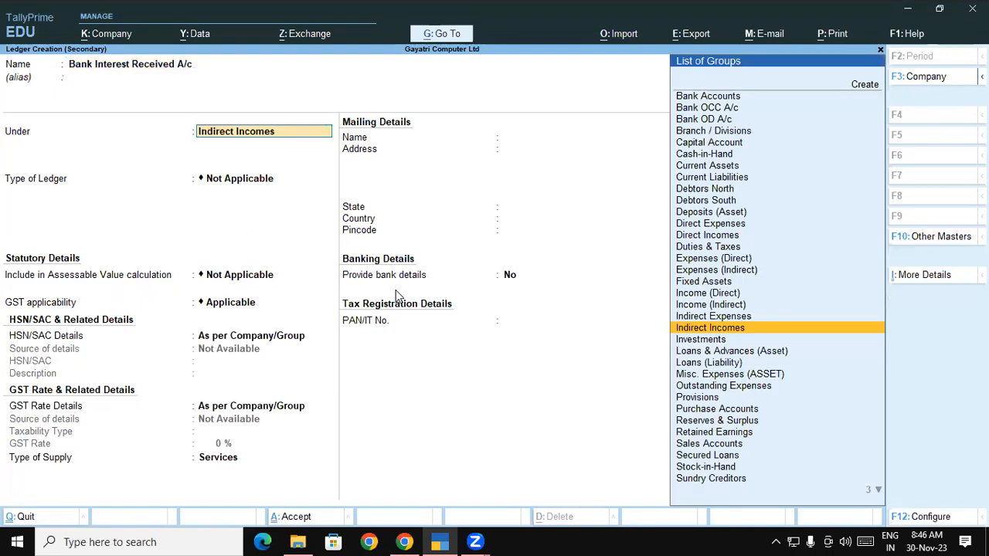
key("Return")
key("Return")
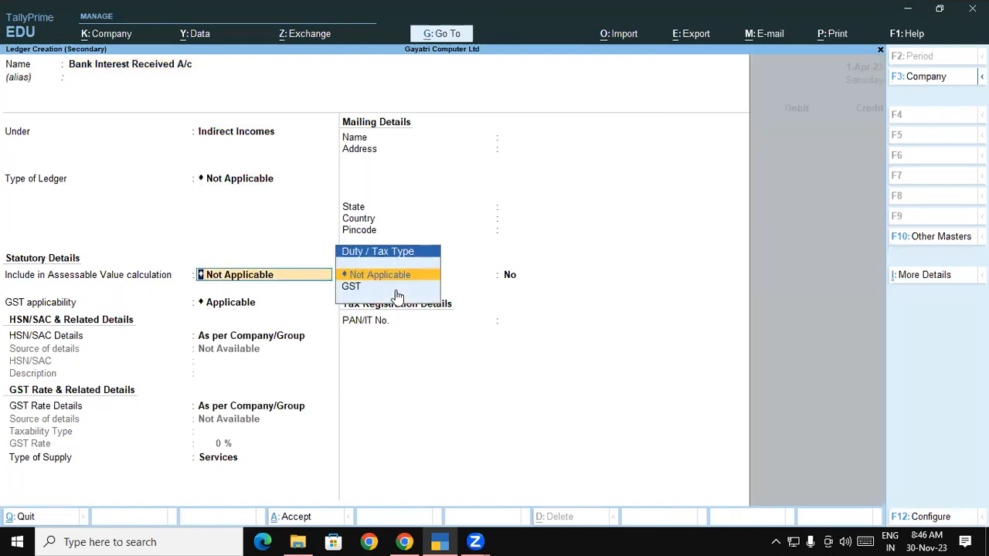
- Set the Bank Interest Received A/c ledger's GST applicability to Not Applicable and save the ledger into the voucher
key("Return")
key("BackSpace")
key("Down")
key("Down")
key("Return")
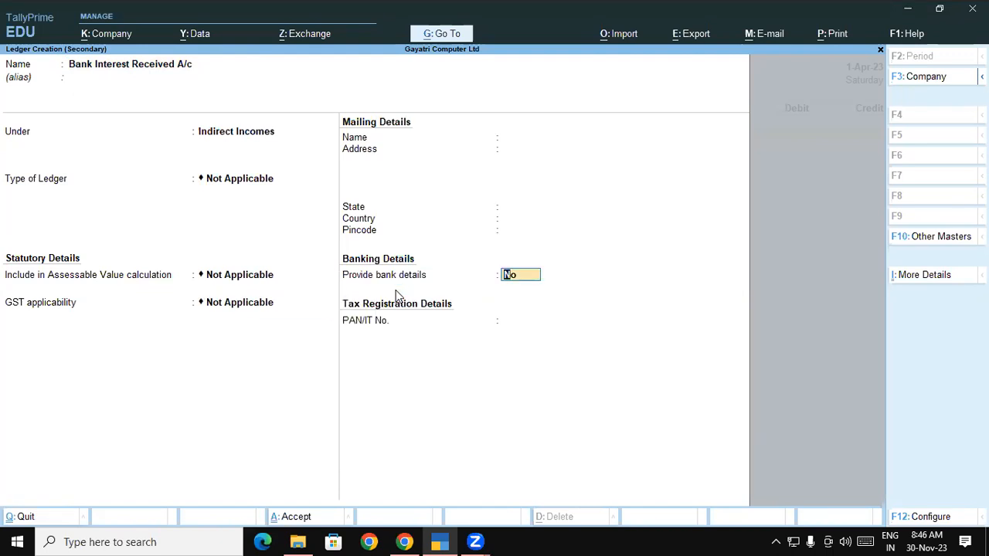
key("Return")
key("Return")
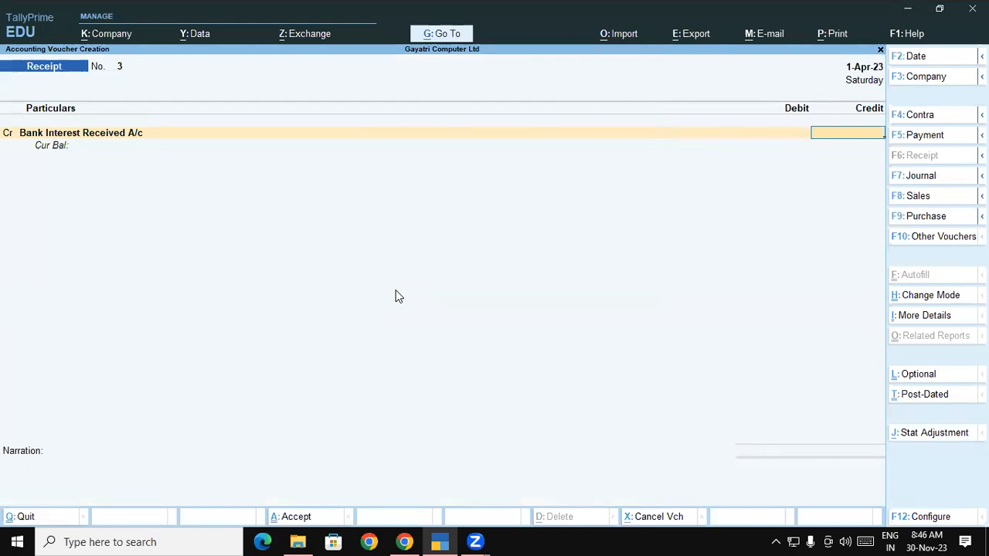
- Credit Bank Interest Received A/c with 1500 and choose Current A/c at SBI Bank as the debit ledger in the receipt voucher
type("1500")
key("Return")
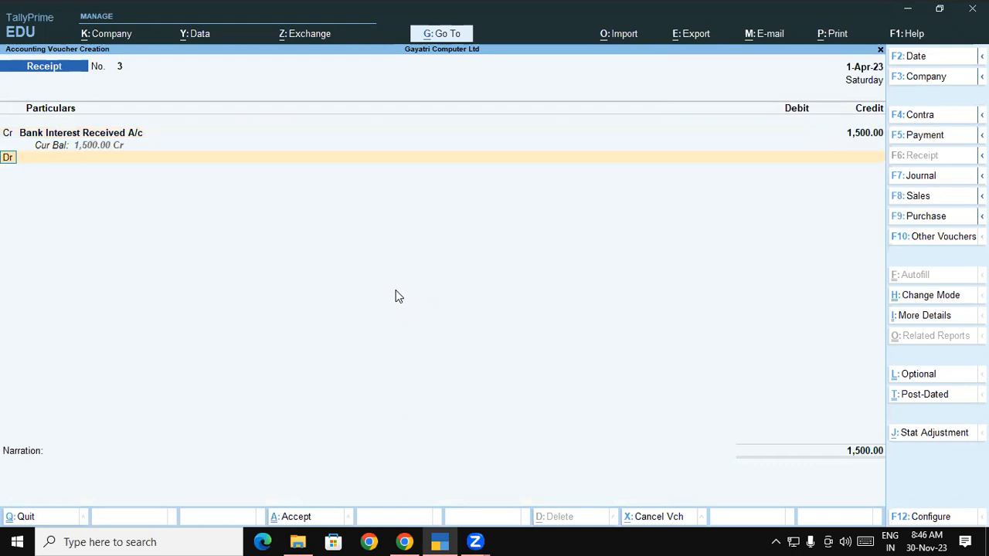
key("Return")
type("Sb")
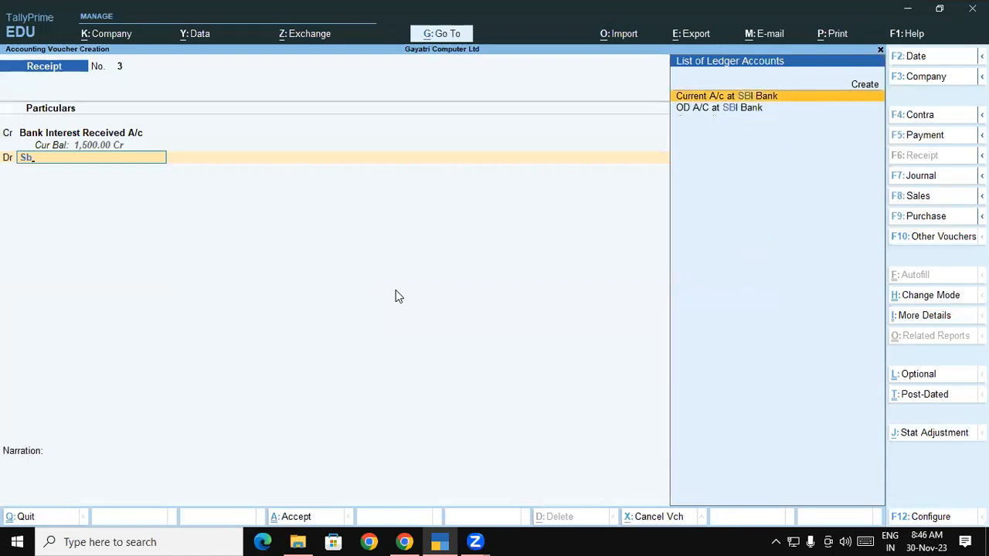
key("Return")
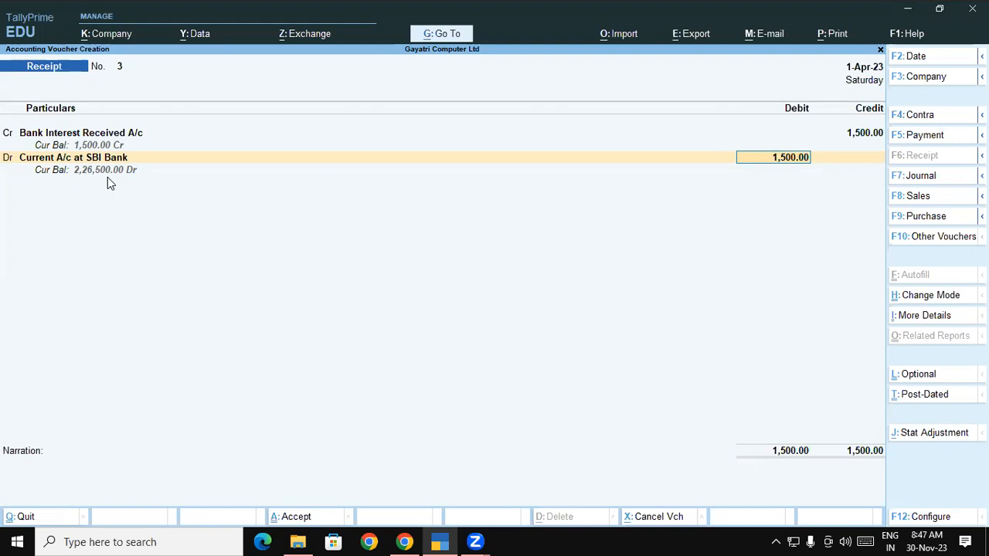
- Accept the 1,500 debit with a Cheque/DD bank allocation, leave the instrument details and narration blank, and save the receipt voucher
key("Return")
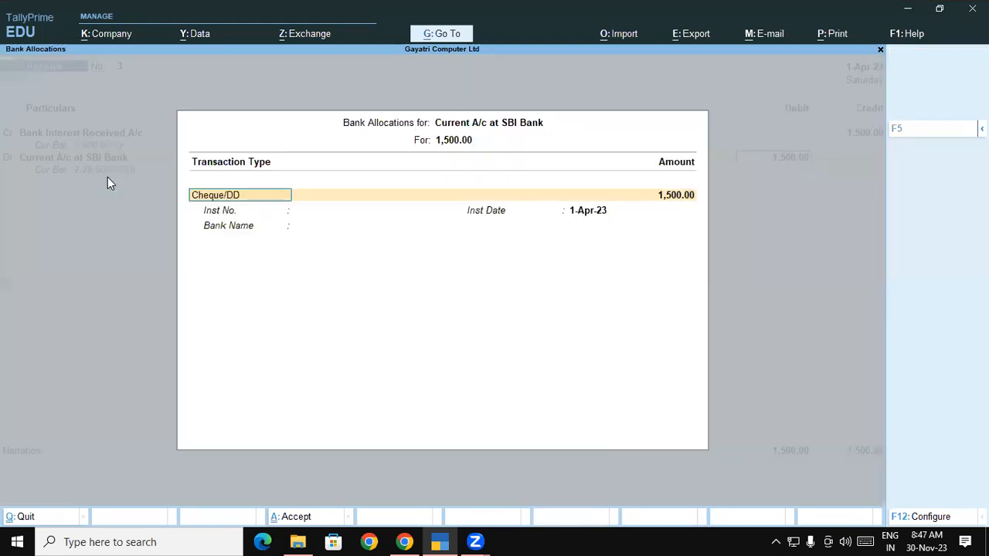
key("Return")
key("Return")
key("Return")
key("Return")
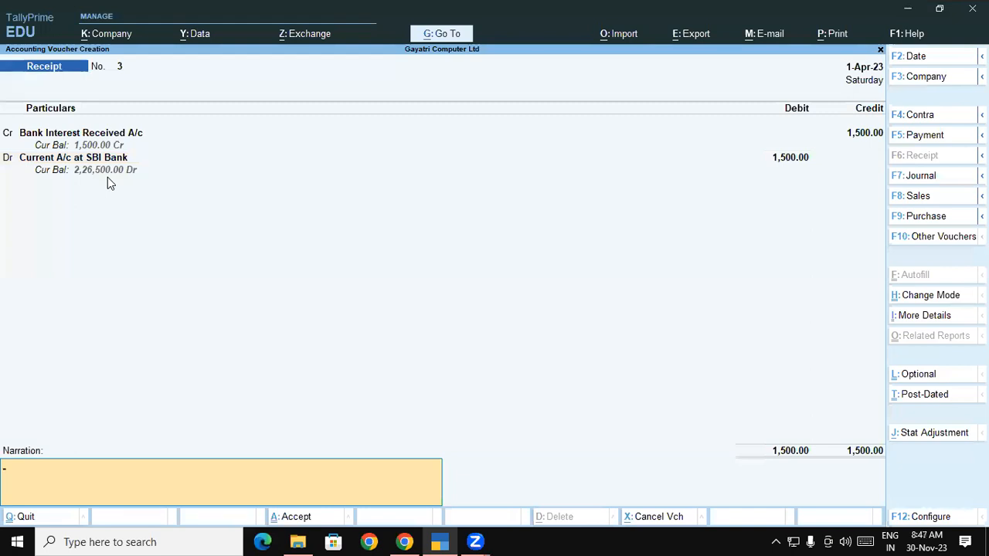
key("Return")
key("Return")
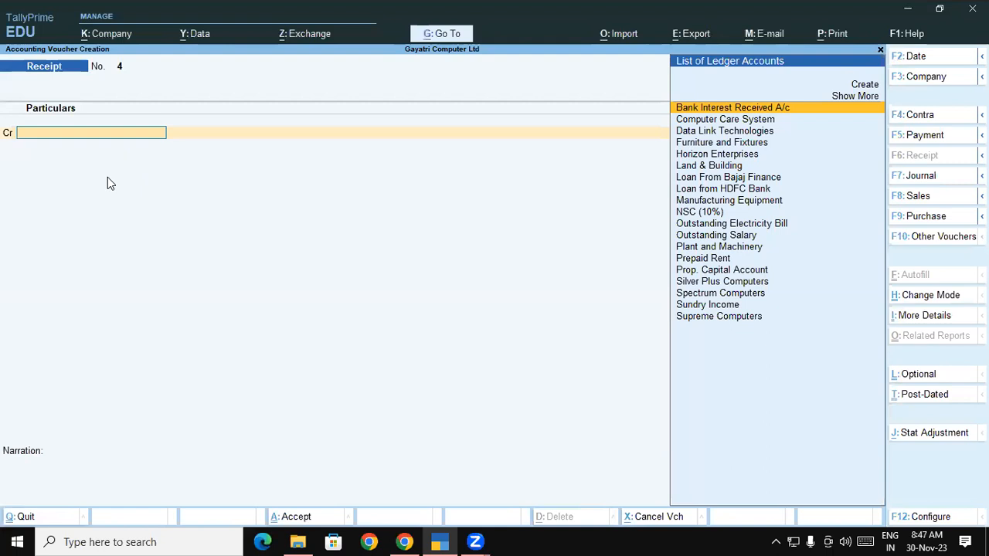
- Switch to the PDF in Chrome and highlight example 4 on the Rs. 15,000 cash receipt from Supreme Computers
key("alt+Tab")
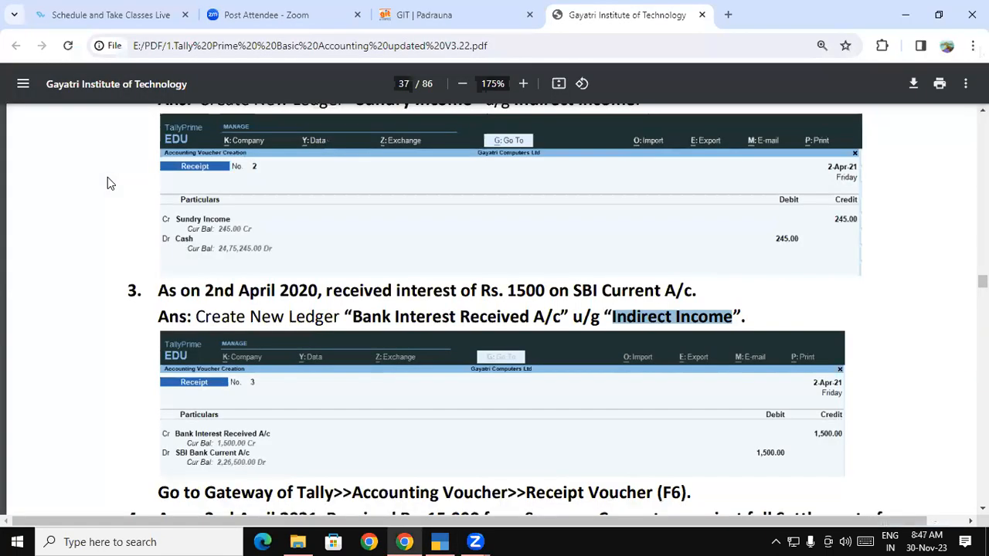
left_click(177, 318)
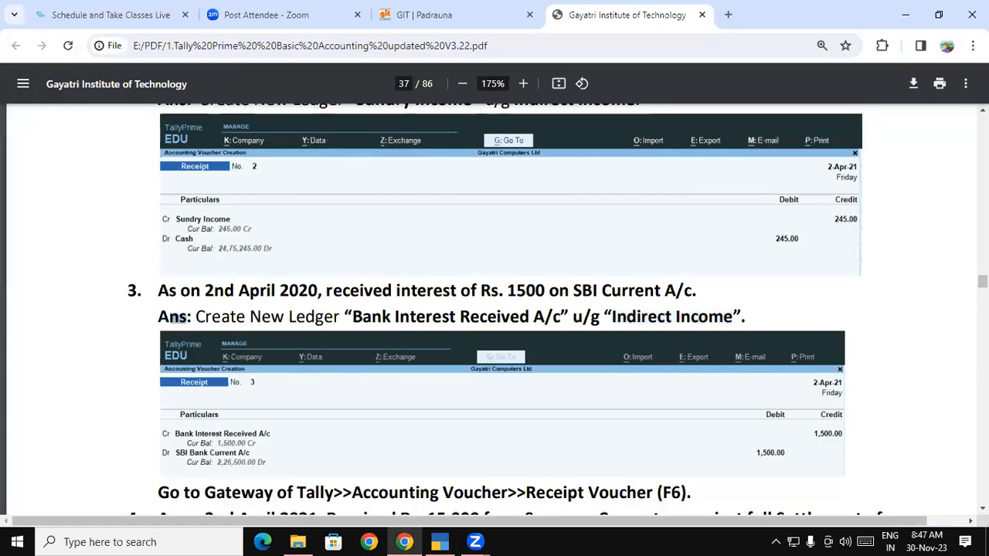
scroll(177, 317, "down", 1)
scroll(177, 309, "down", 3)
scroll(166, 263, "down", 1)
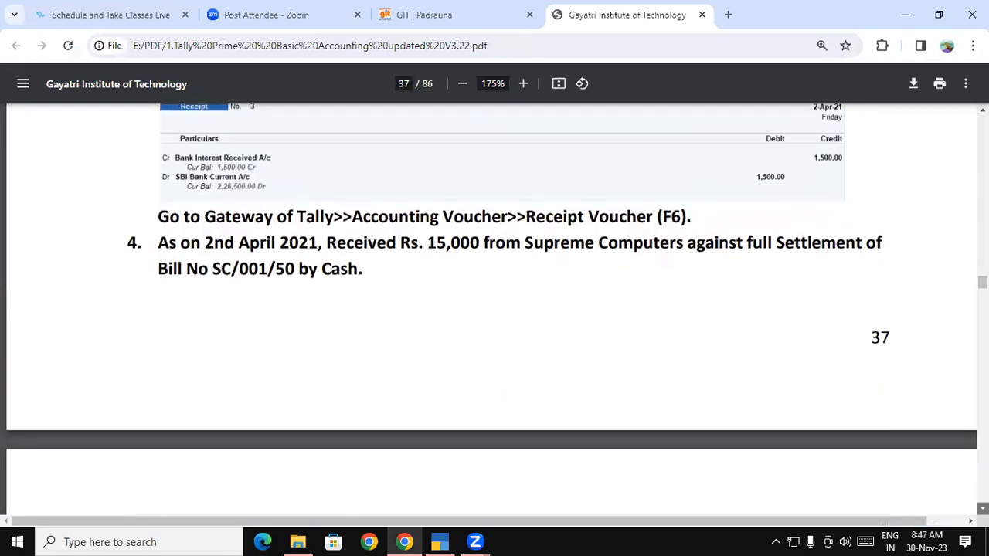
left_click_drag(155, 195, 402, 223)
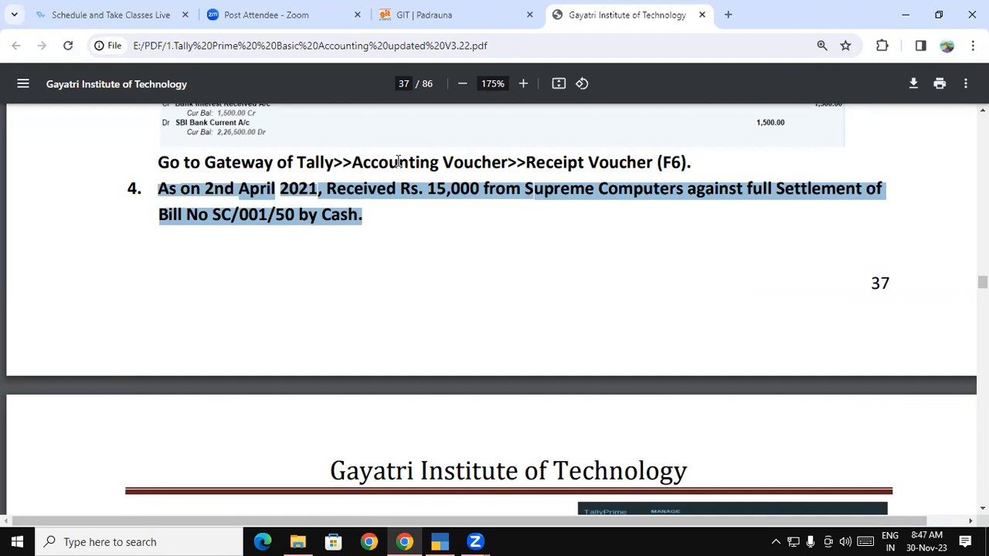
- Look back through the PDF's bill-wise tables and balance sheet to examine the Sundry Debtors, including Supreme Computers and Data Link Technologies
left_click_drag(982, 282, 982, 257)
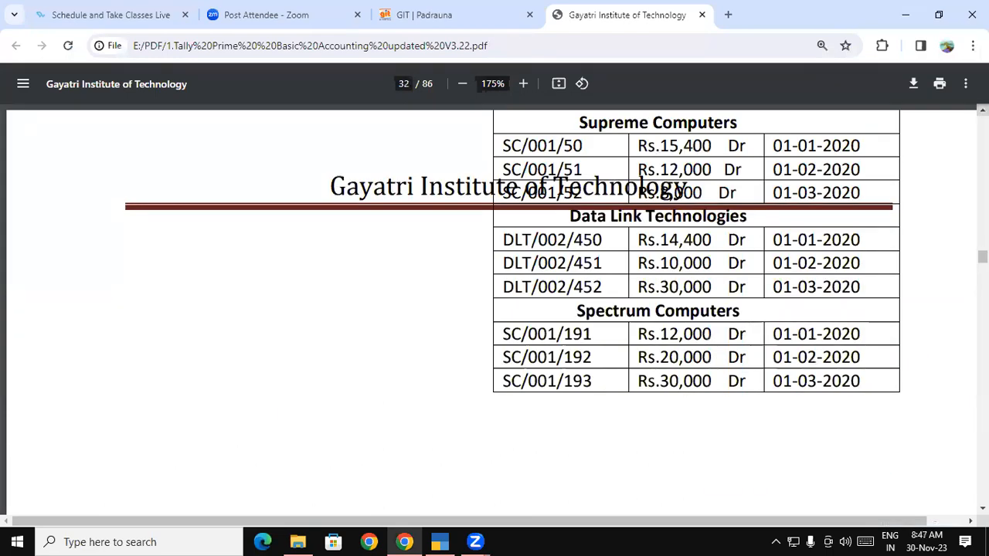
left_click(982, 110)
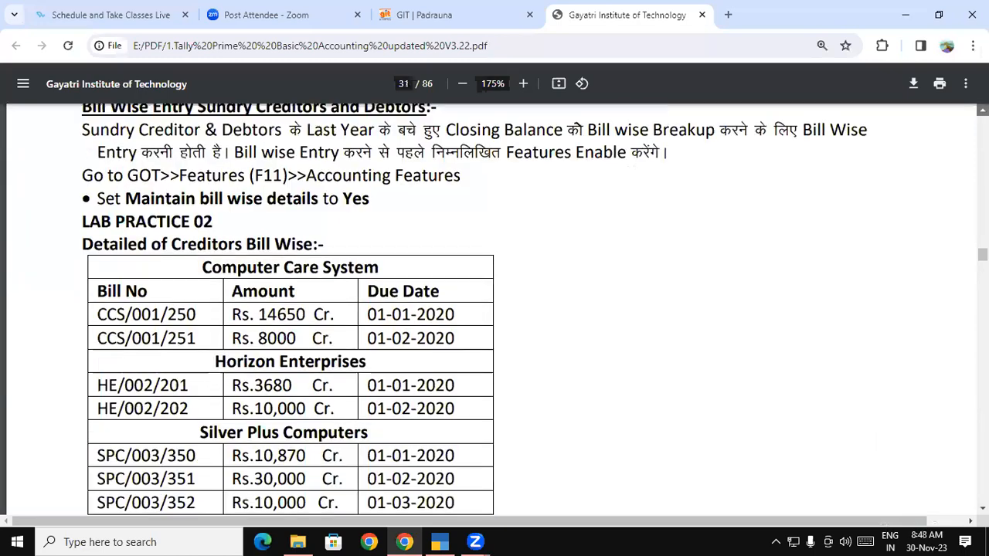
left_click(982, 111)
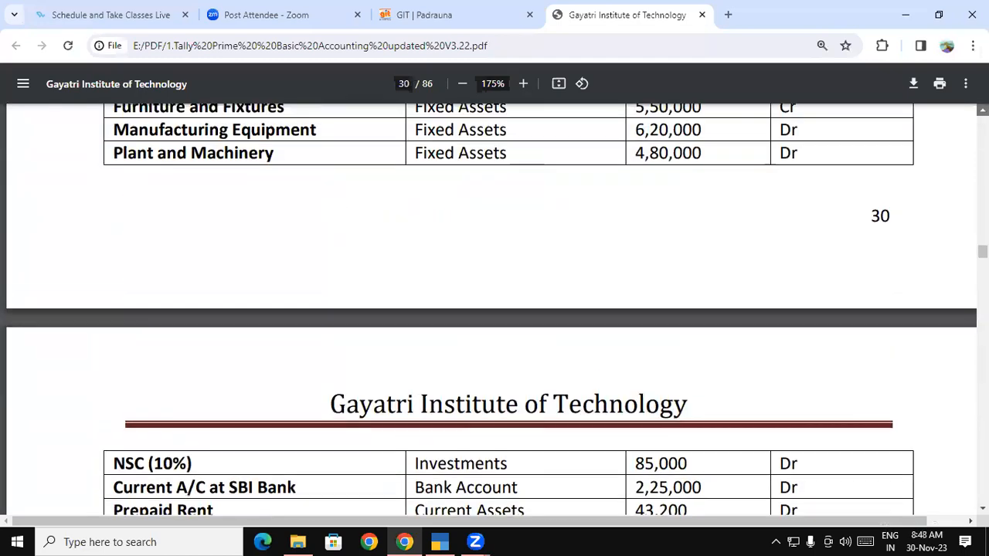
scroll(626, 359, "up", 7)
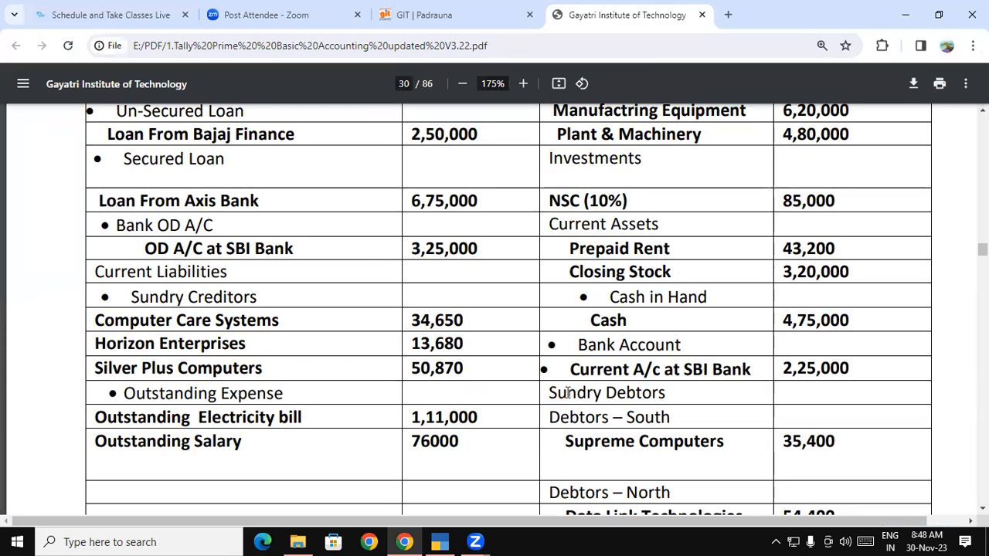
left_click_drag(558, 393, 662, 387)
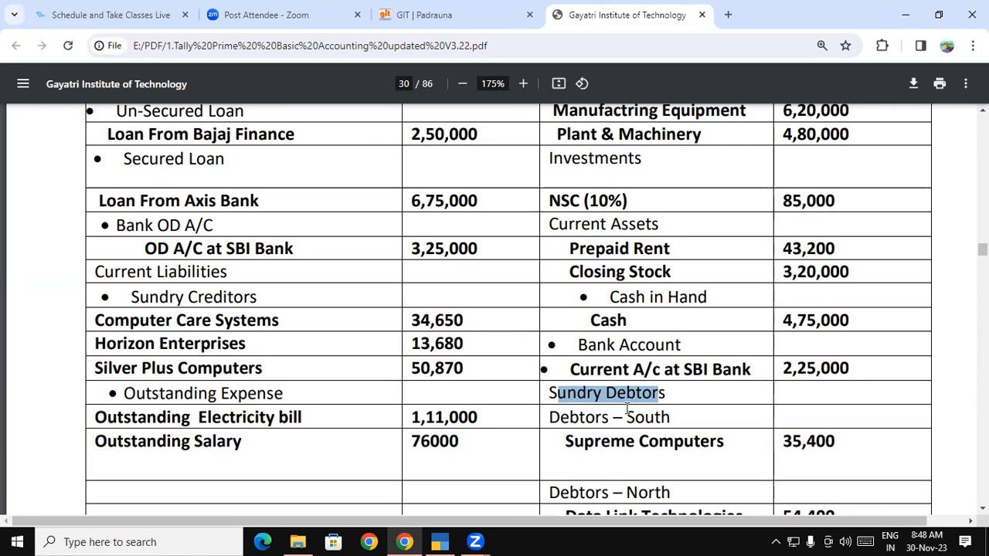
left_click_drag(566, 447, 710, 444)
scroll(710, 444, "down", 2)
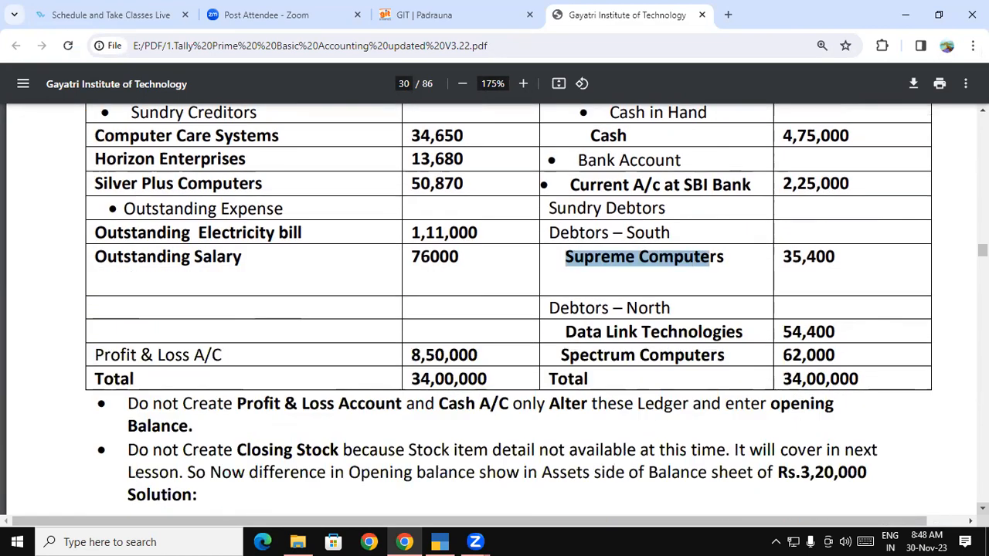
left_click_drag(566, 332, 722, 334)
left_click(616, 357)
left_click_drag(554, 357, 757, 356)
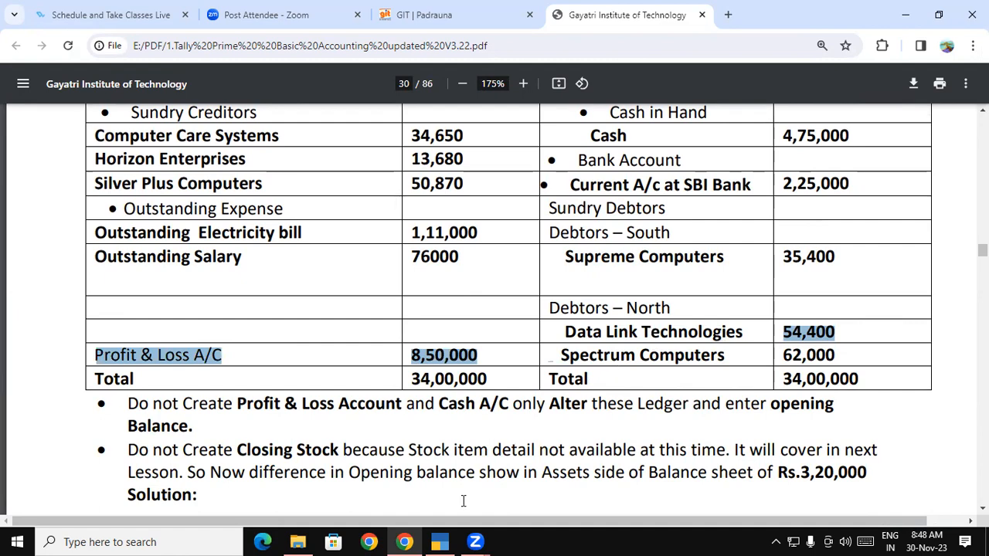
- Return to page 37 of the PDF and review examples 2 and 3, highlighting their transactions and ledger answers
left_click_drag(983, 250, 983, 279)
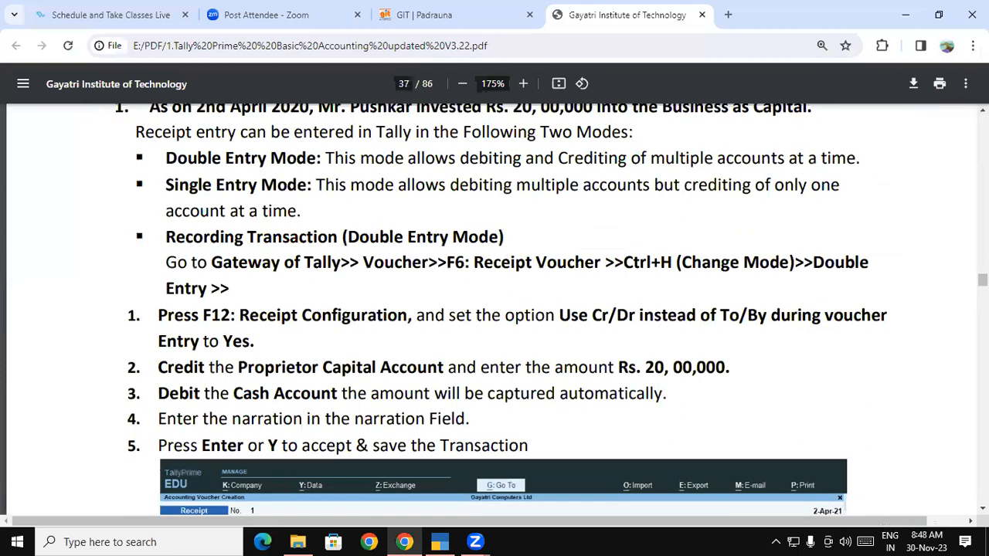
scroll(331, 290, "down", 4)
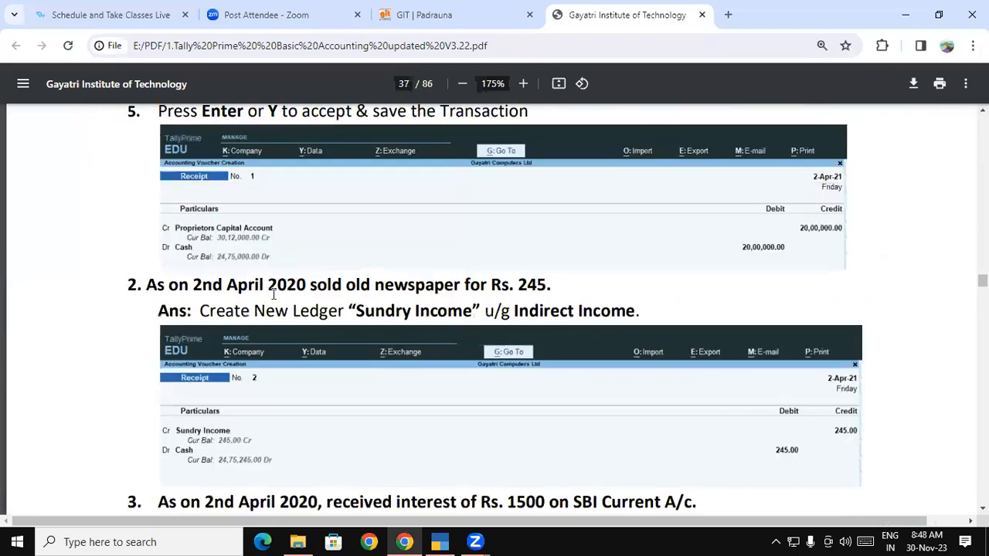
left_click_drag(317, 286, 510, 313)
scroll(983, 508, "down", 2)
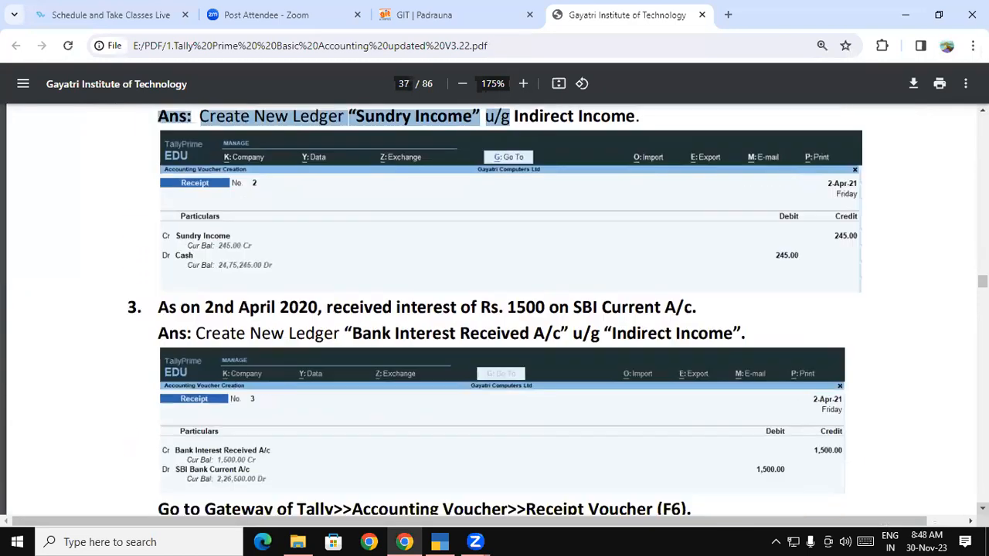
left_click_drag(309, 308, 745, 336)
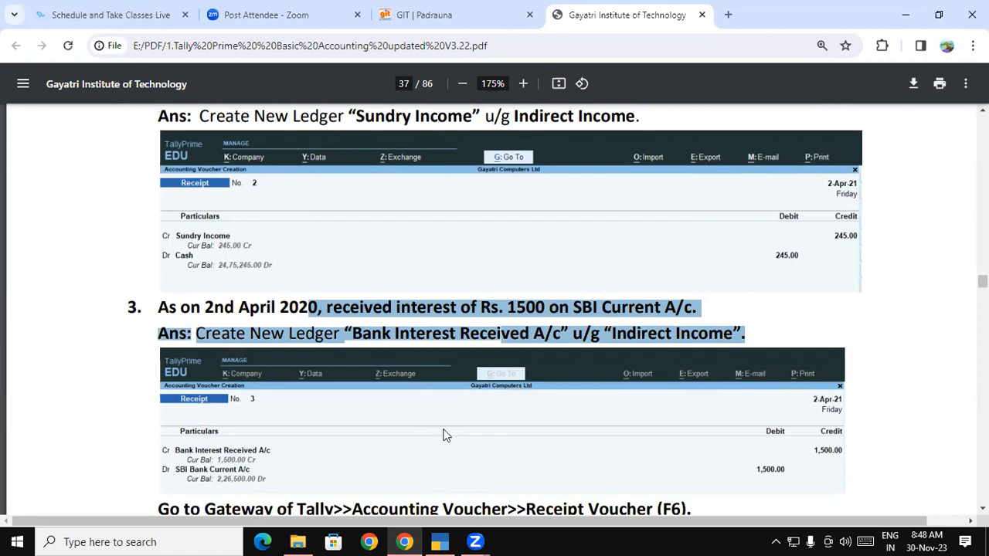
- Switch to TallyPrime, quit the blank receipt voucher and open the Trial Balance report to review the closing balances
key("alt+Tab")
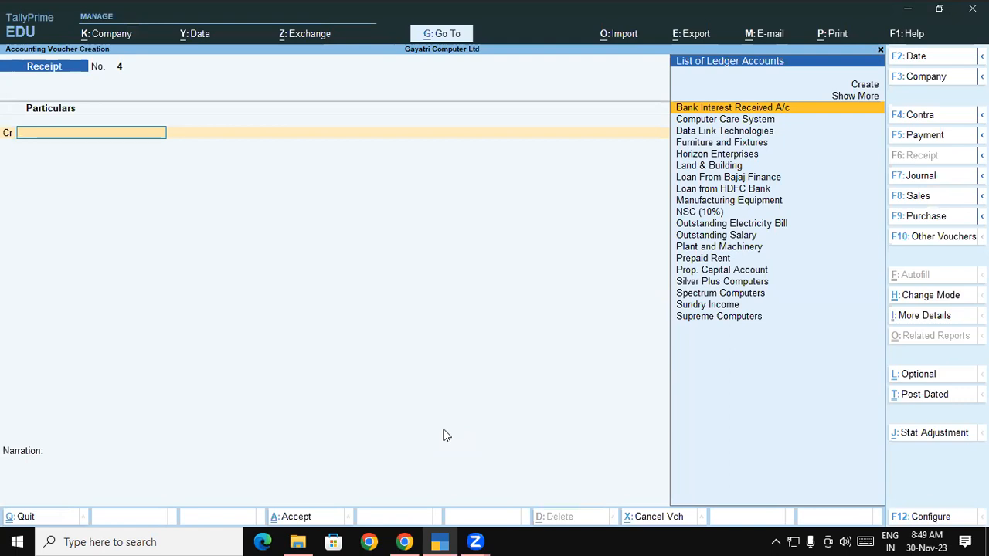
key("Escape")
key("y")
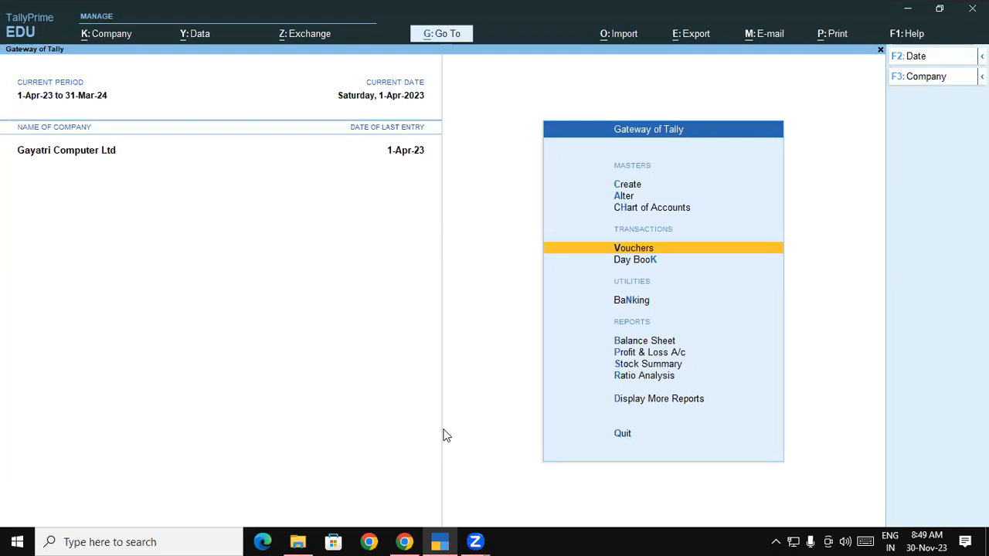
key("Down")
key("Down")
key("Down")
key("Down")
key("Down")
key("Down")
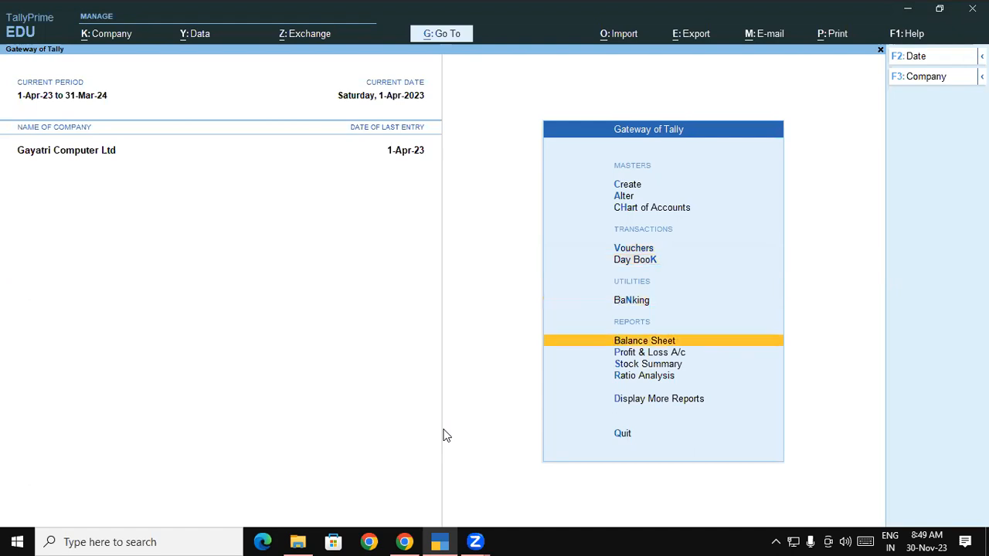
key("Down")
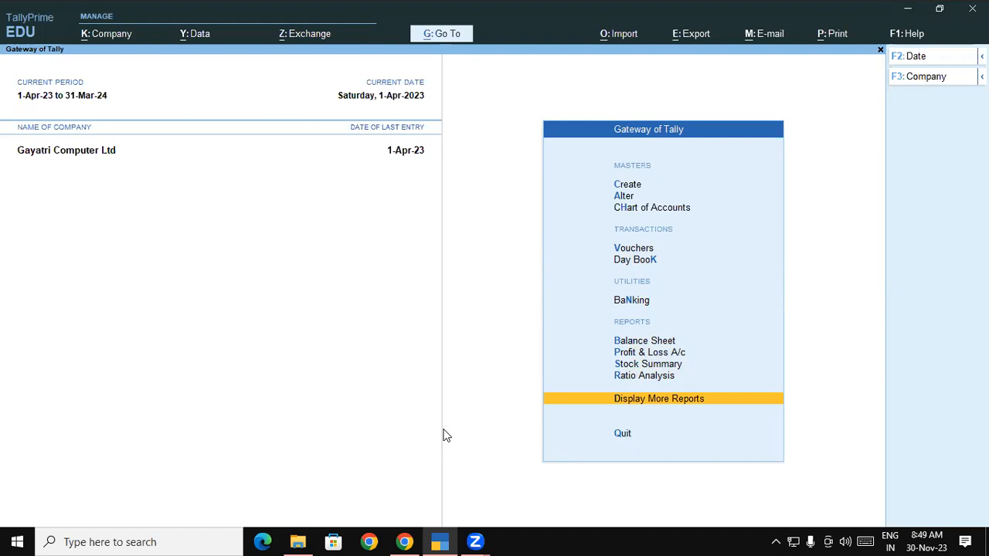
key("Return")
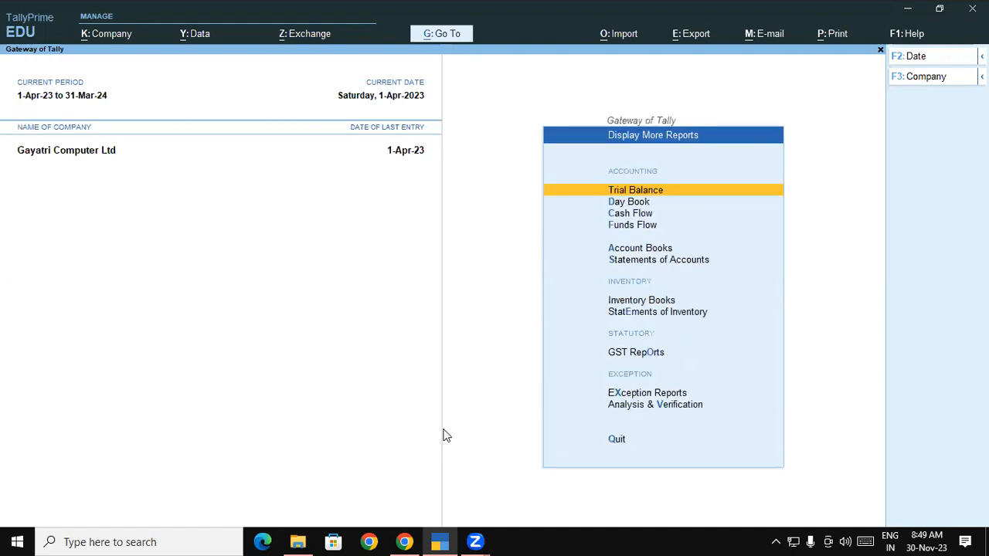
key("Return")
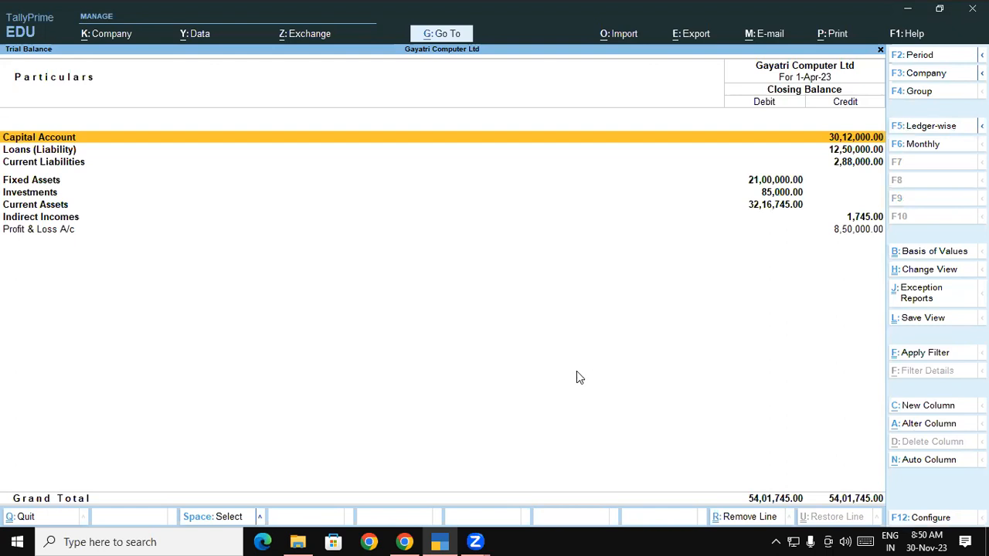
left_click(562, 492)
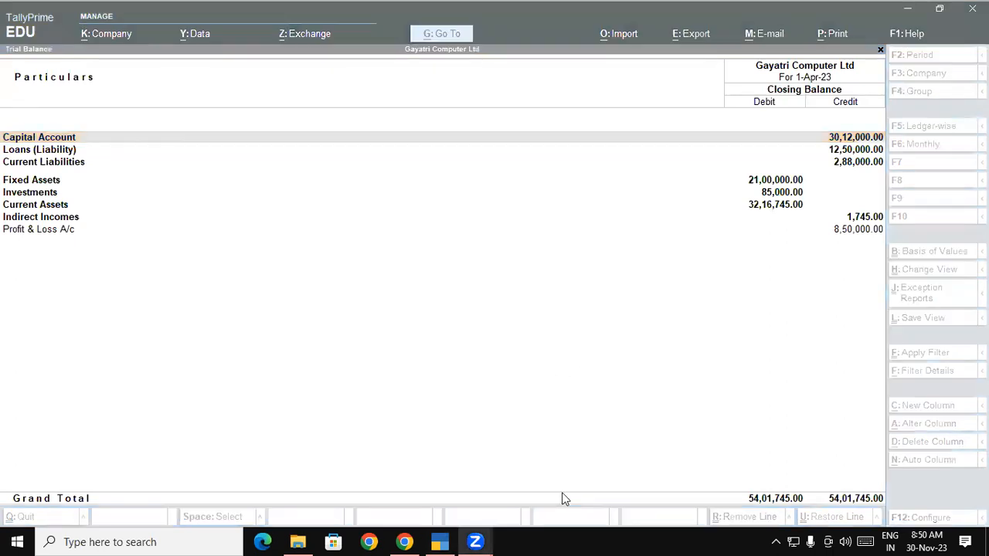